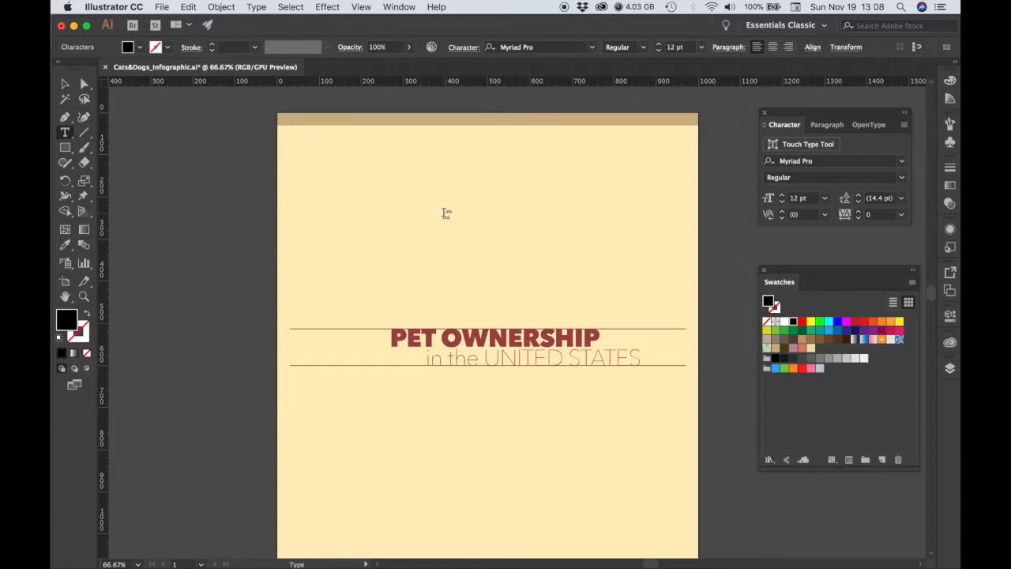
Format all of the Cats and Dogs text in Avenir Next Heavy at 211 pt.
key("super+a")
left_click(902, 163)
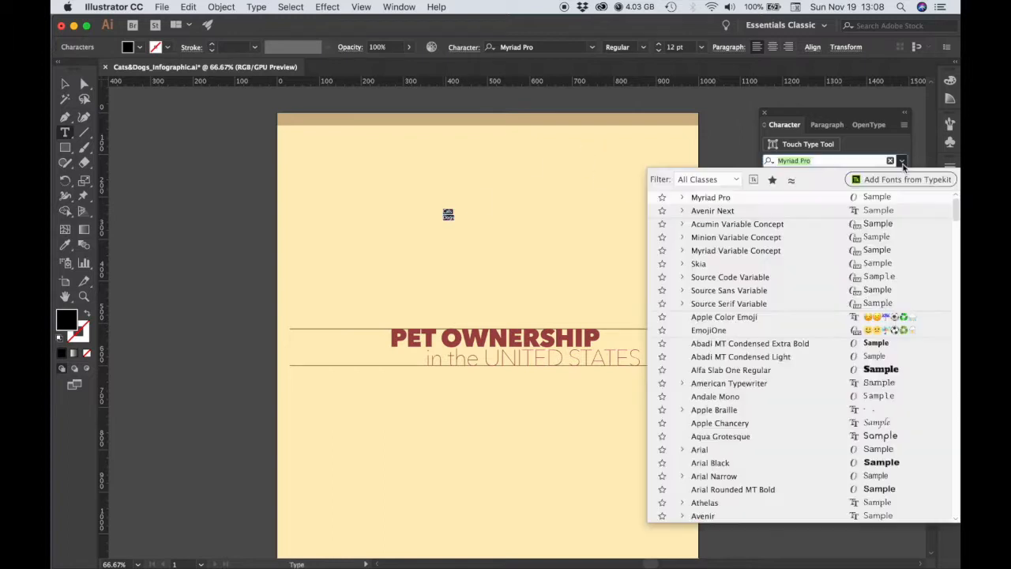
left_click(738, 212)
left_click(901, 177)
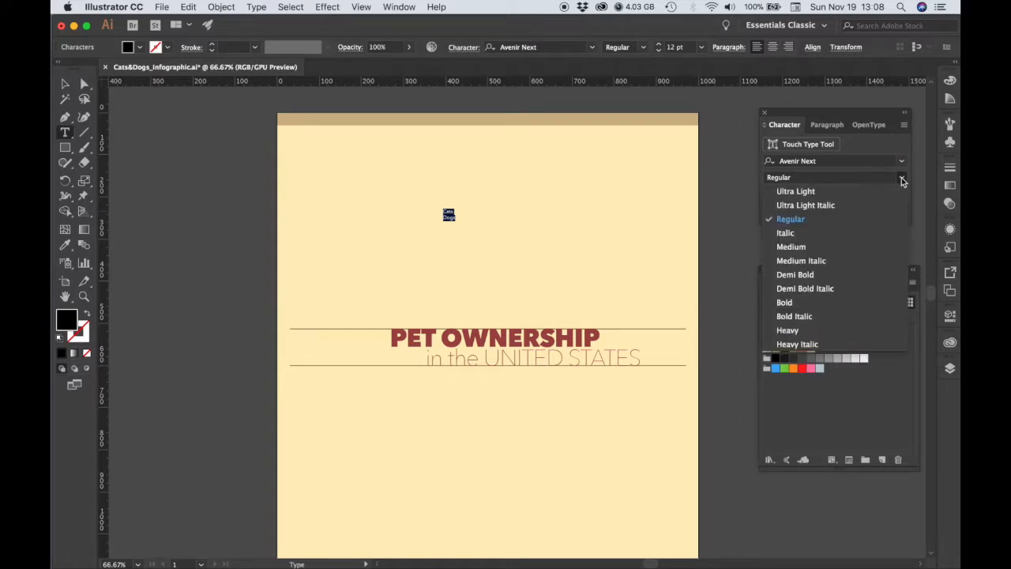
left_click(789, 330)
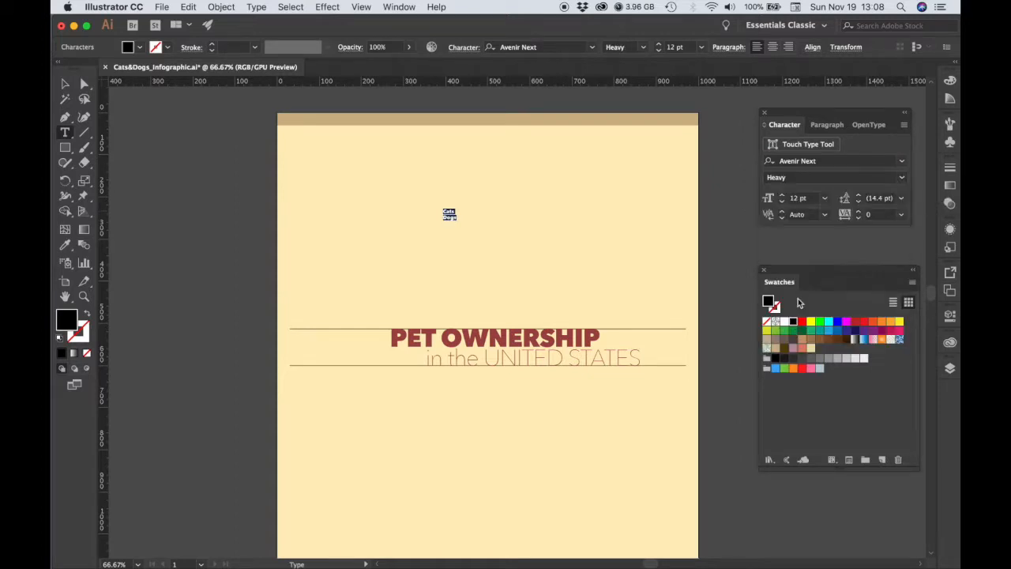
left_click(796, 201)
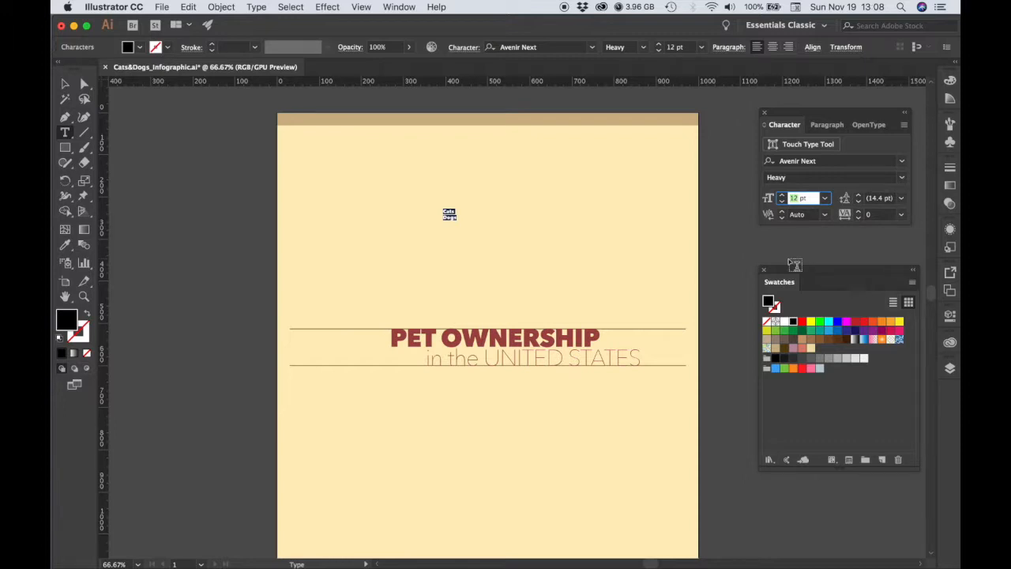
type("211")
key("Return")
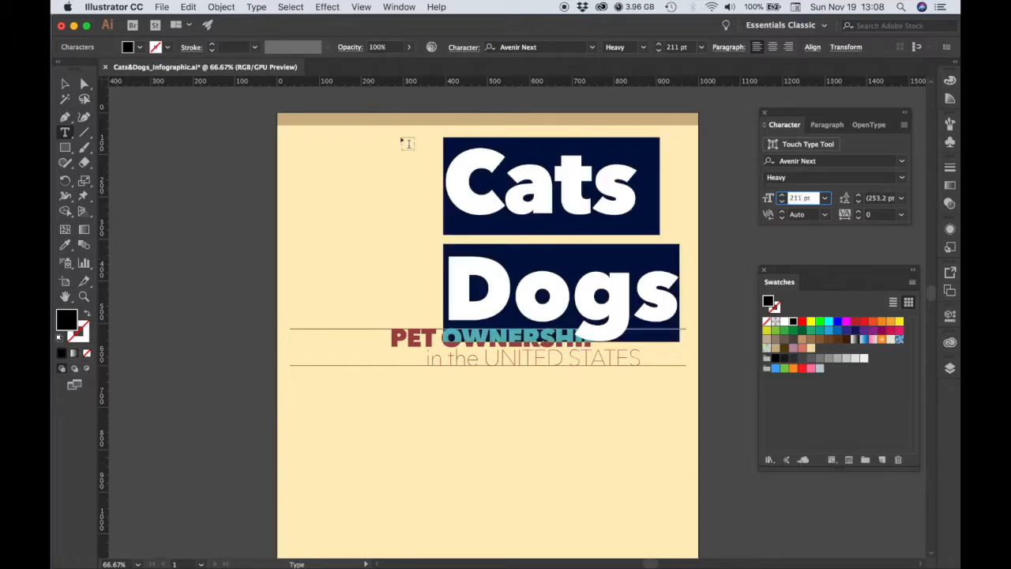
Convert the Cats and Dogs text to uppercase and move it left so it sits within the artboard.
left_click(255, 7)
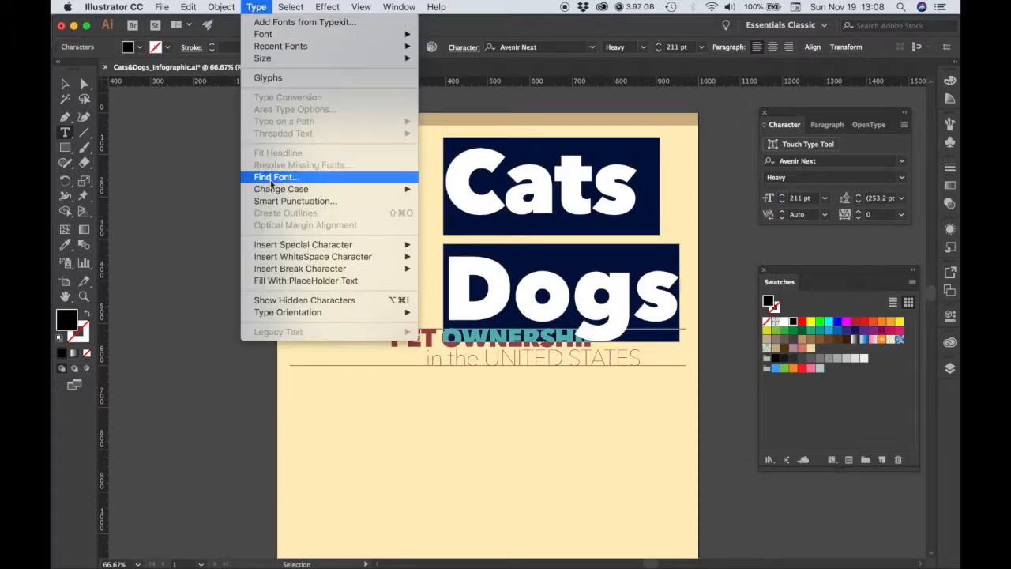
mouse_move(274, 193)
left_click(433, 192)
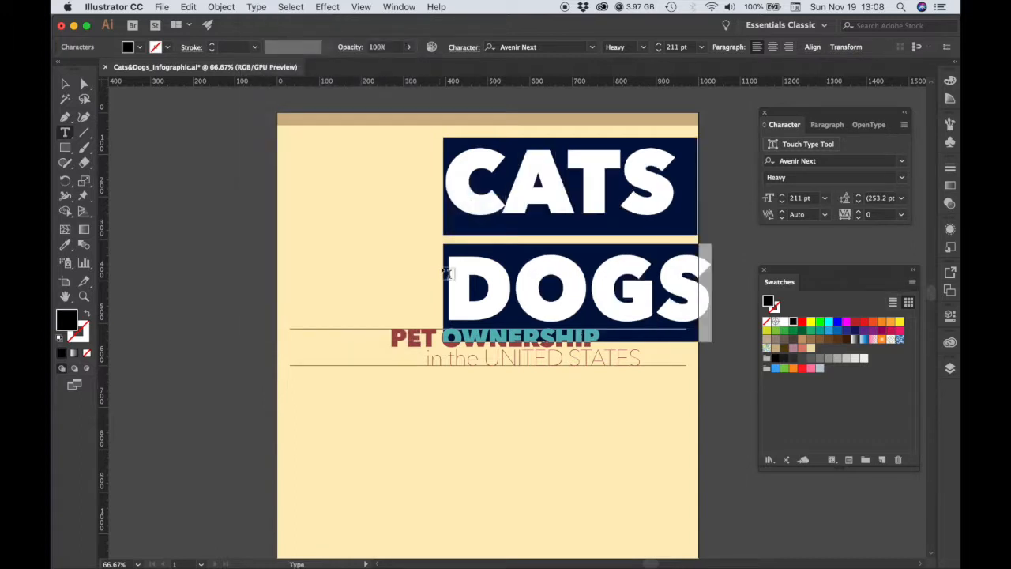
left_click(64, 84)
left_click_drag(545, 193, 457, 193)
Set the tracking of the CATS DOGS text to -75.
key("t")
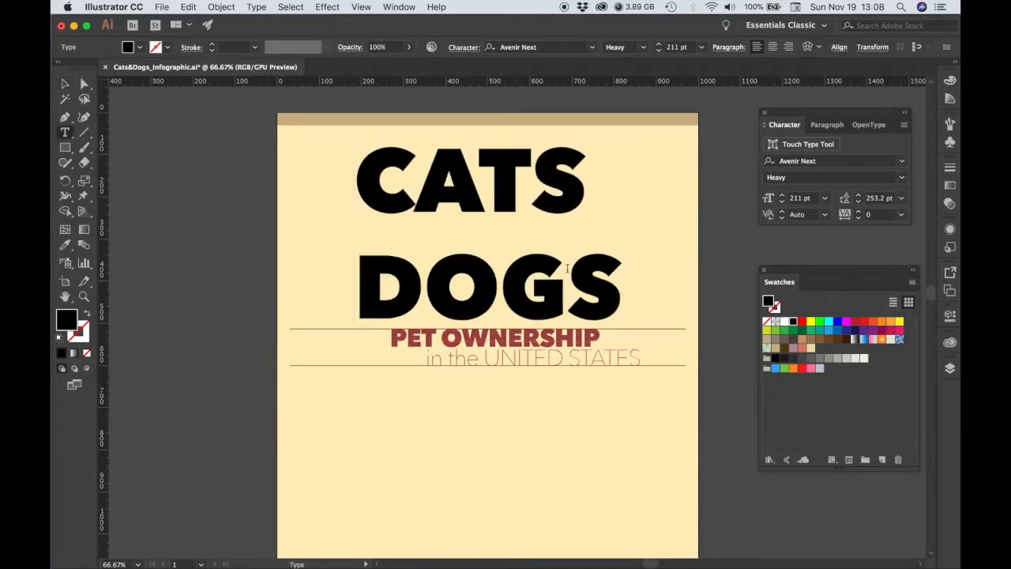
left_click(879, 214)
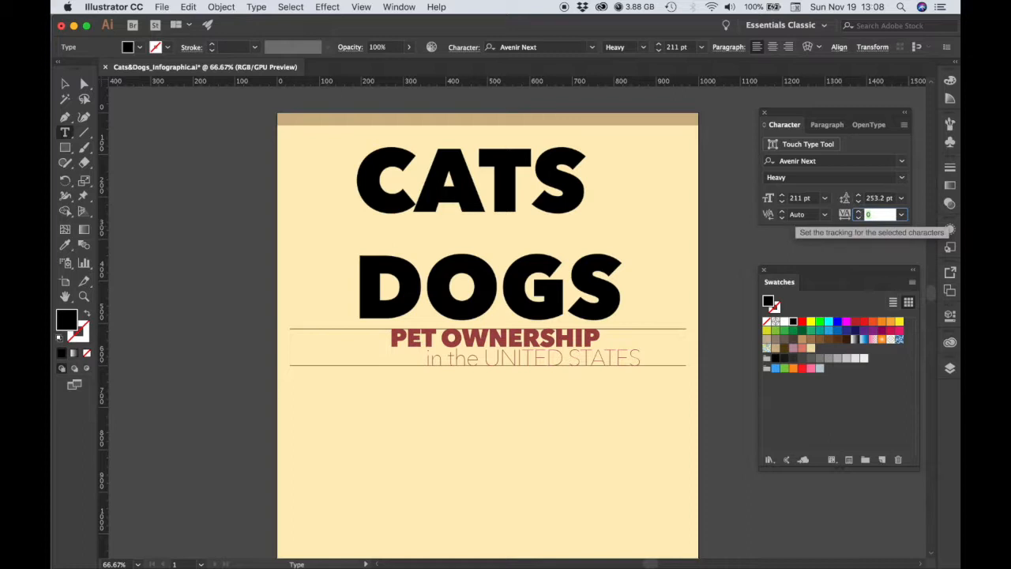
type("-75")
key("Return")
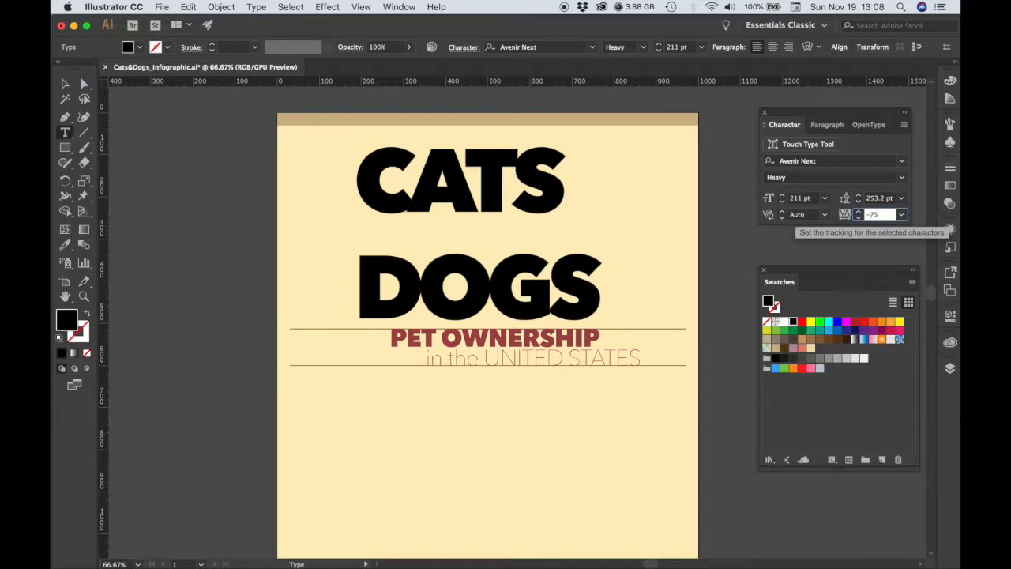
Convert the CATS DOGS text to outlines, ungroup it, and check that each letter can be selected separately.
left_click(64, 87)
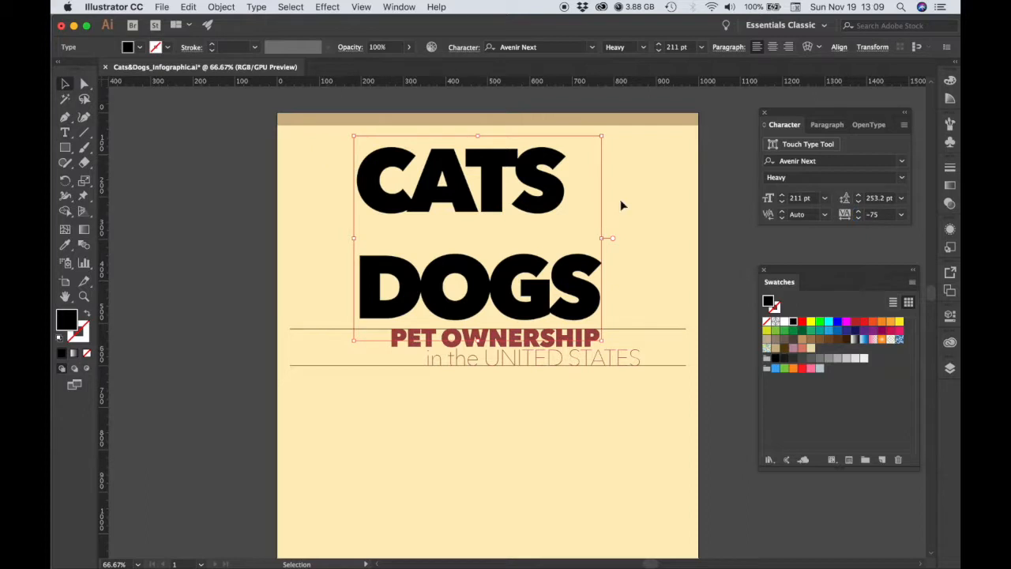
right_click(543, 194)
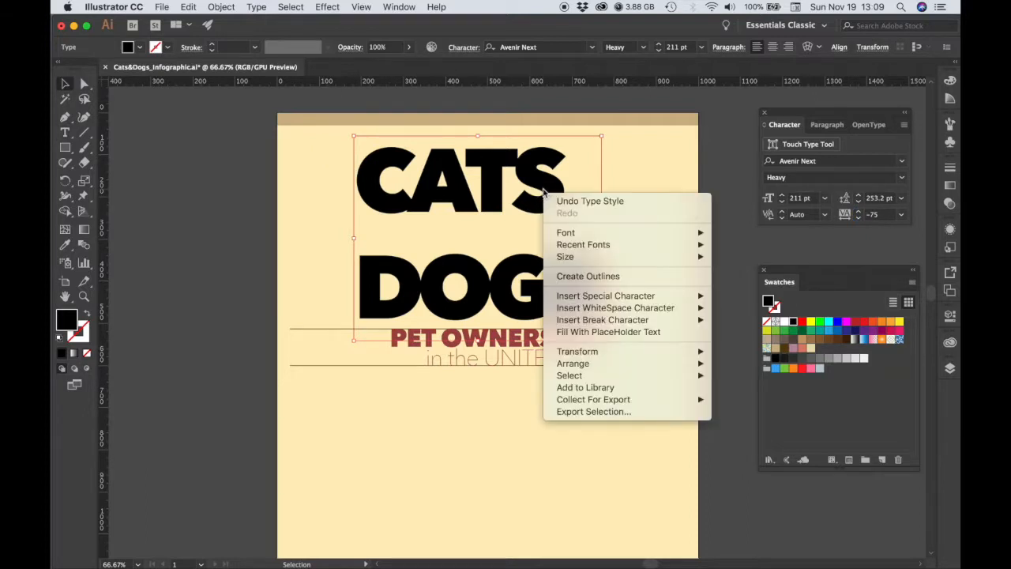
left_click(577, 278)
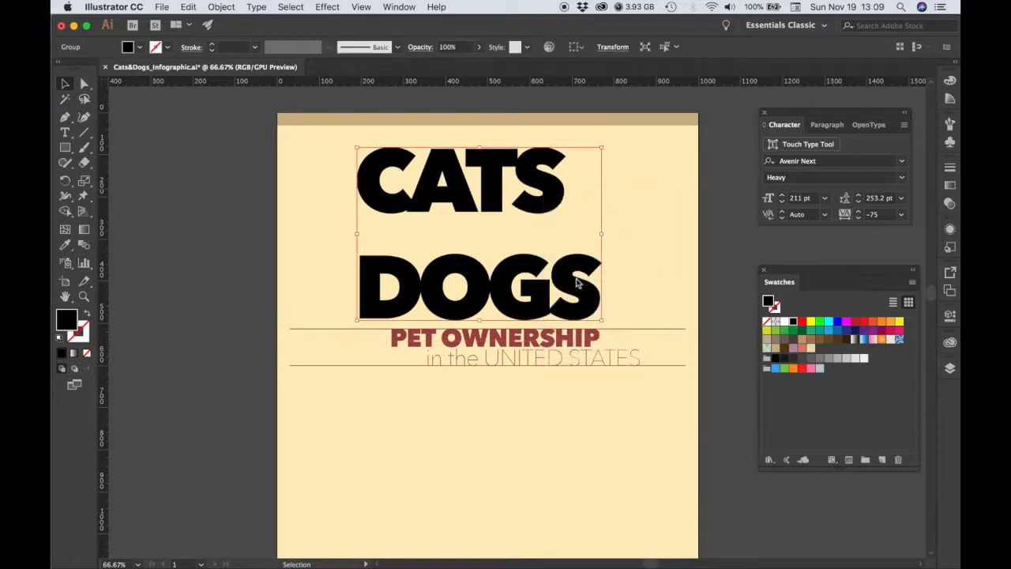
right_click(544, 191)
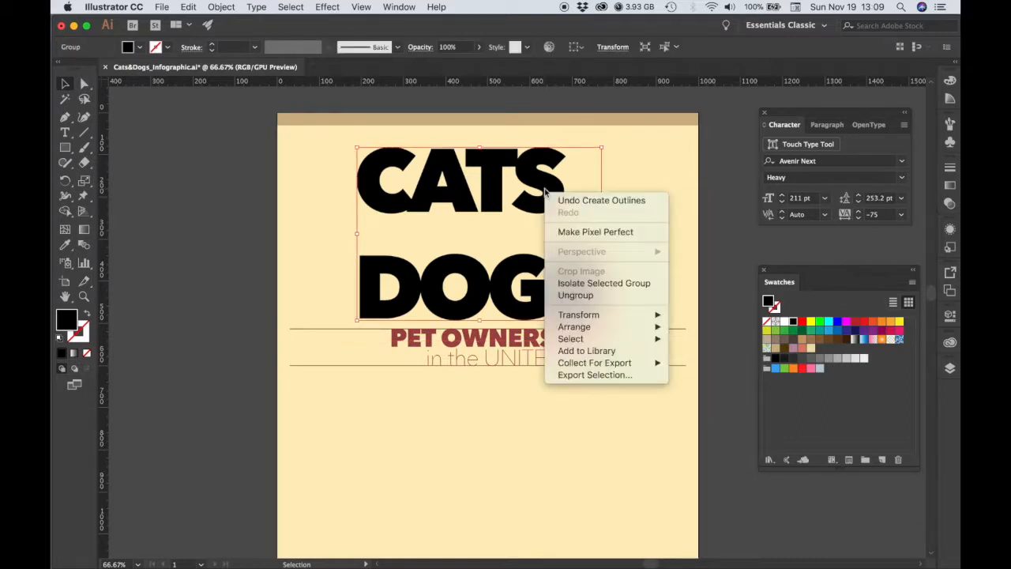
left_click(565, 303)
left_click(636, 269)
left_click(365, 177)
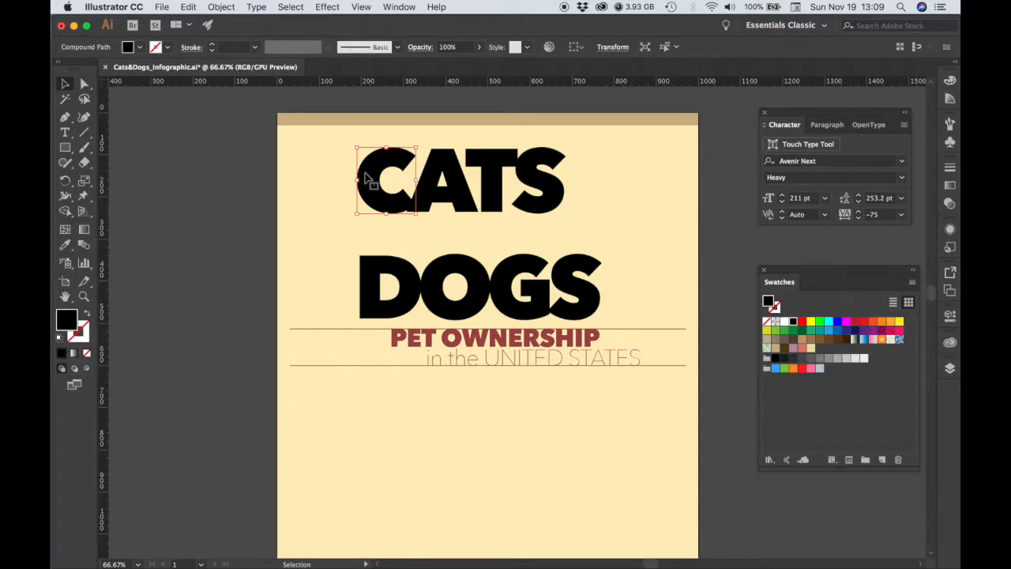
left_click(431, 188)
left_click(484, 185)
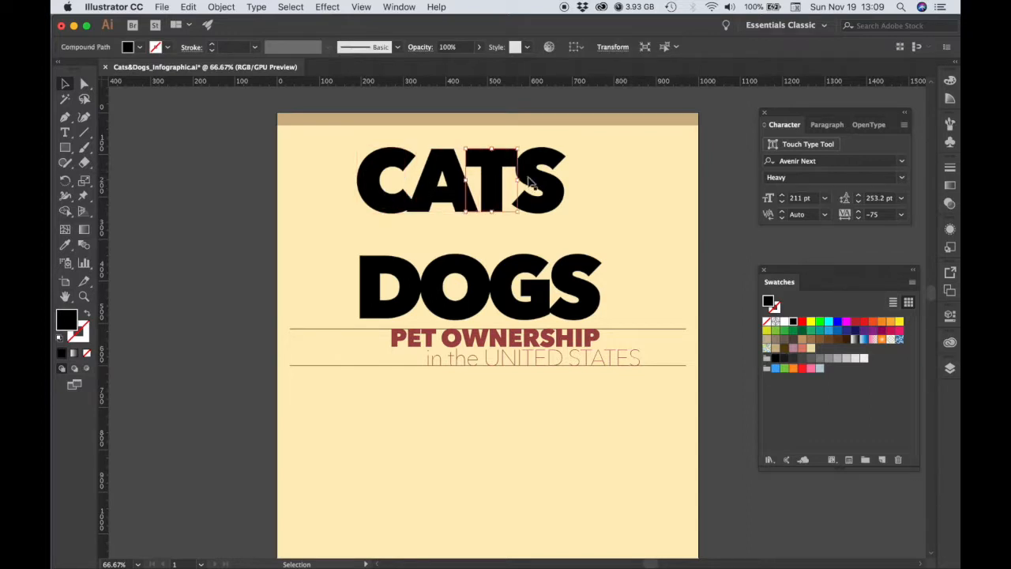
left_click(355, 199)
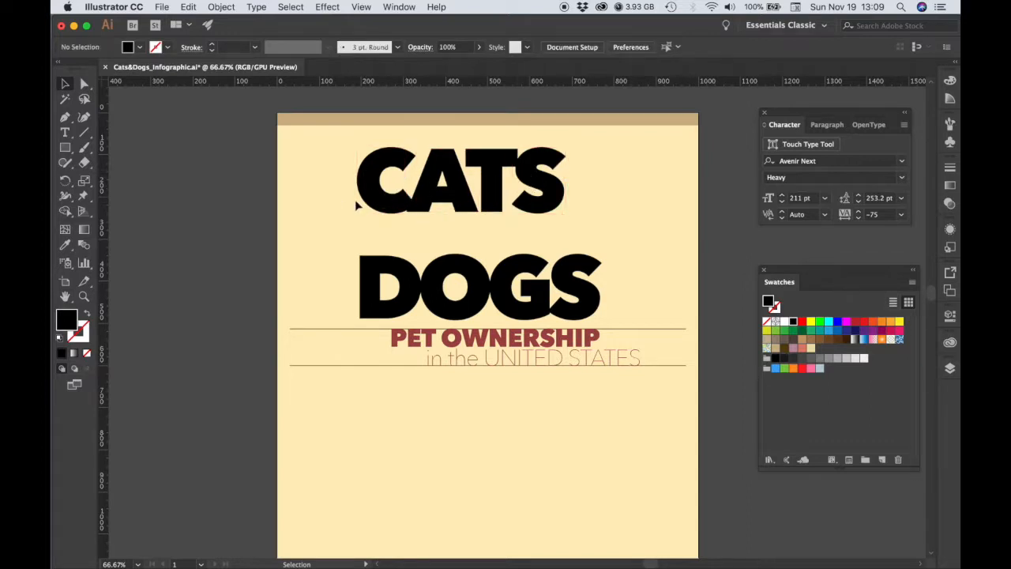
Fill all four letters of CATS with the salmon swatch.
left_click_drag(487, 197, 576, 286)
left_click_drag(530, 205, 526, 230)
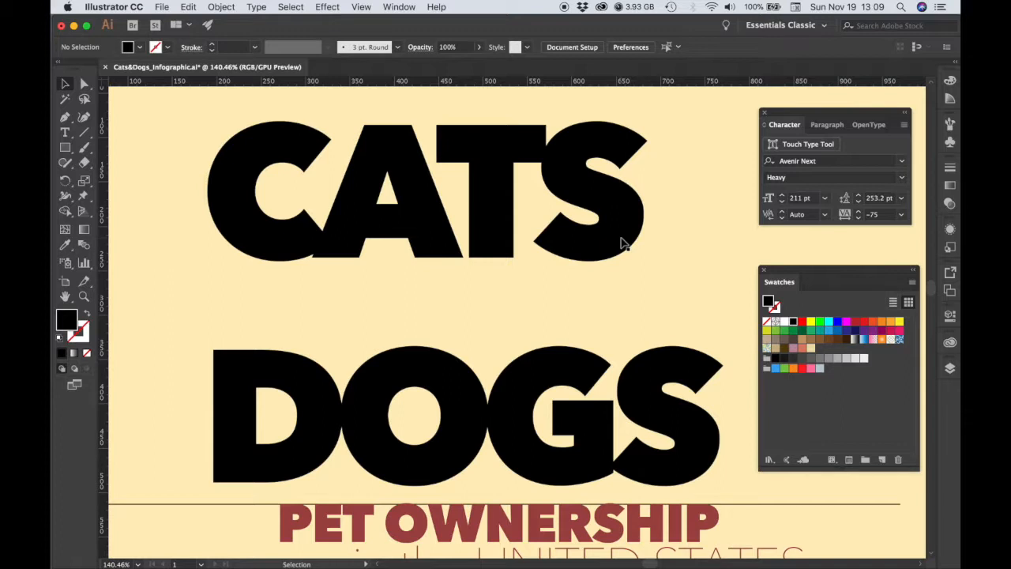
left_click_drag(156, 140, 340, 219)
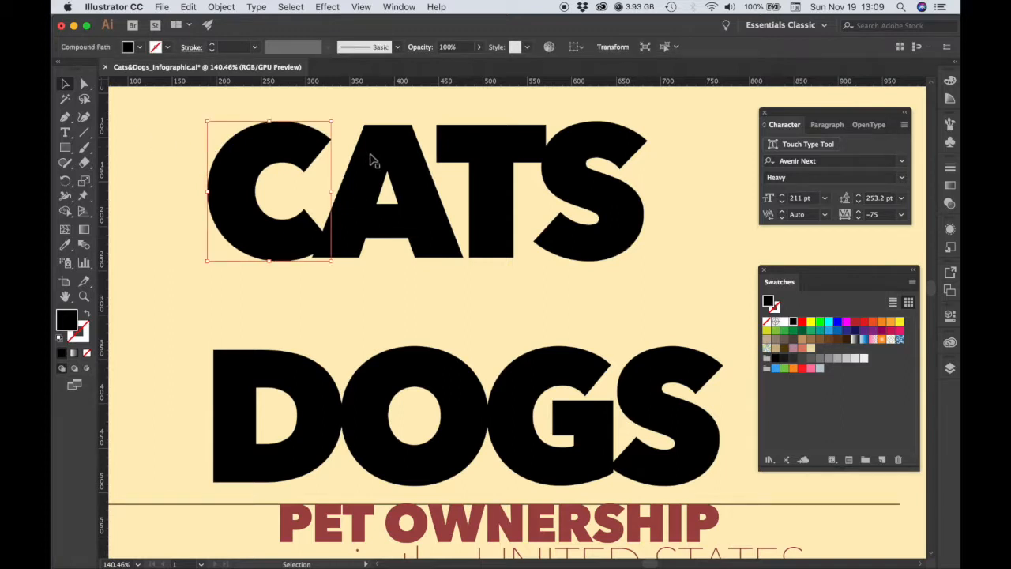
left_click_drag(232, 126, 690, 312)
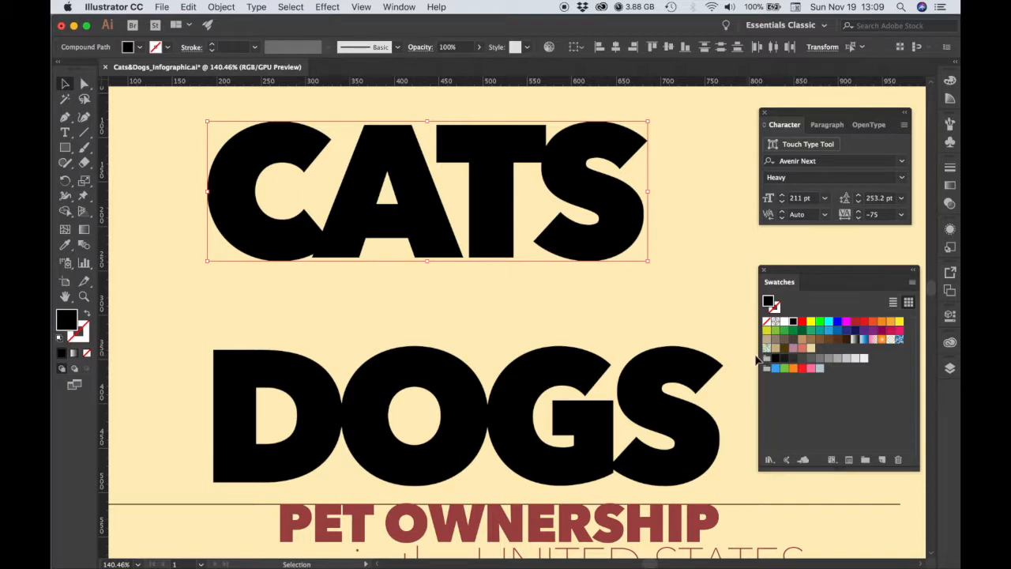
left_click(802, 350)
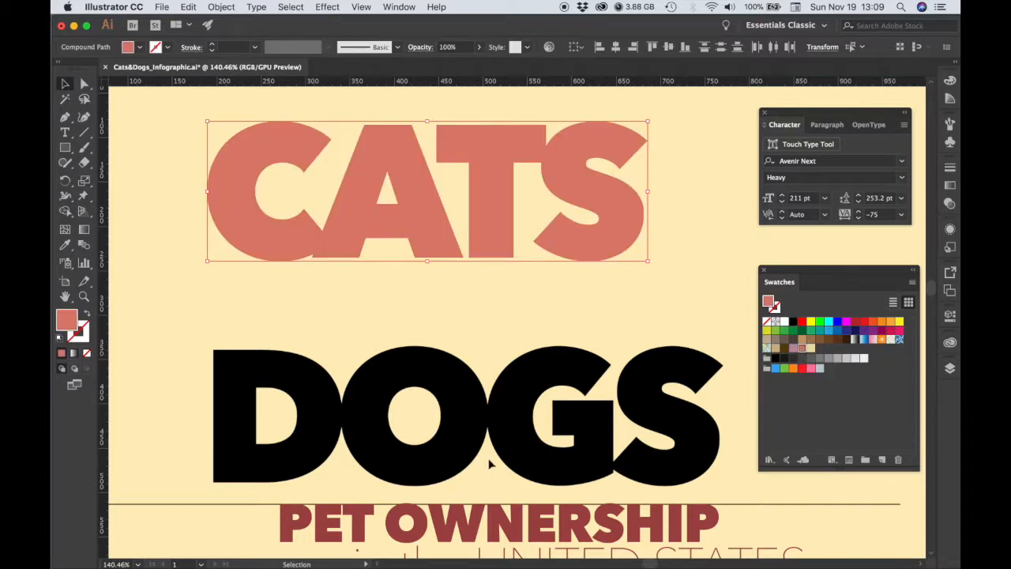
Fill the letters of DOGS with the mauve swatch and move the word up close beneath CATS.
left_click_drag(196, 310, 738, 487)
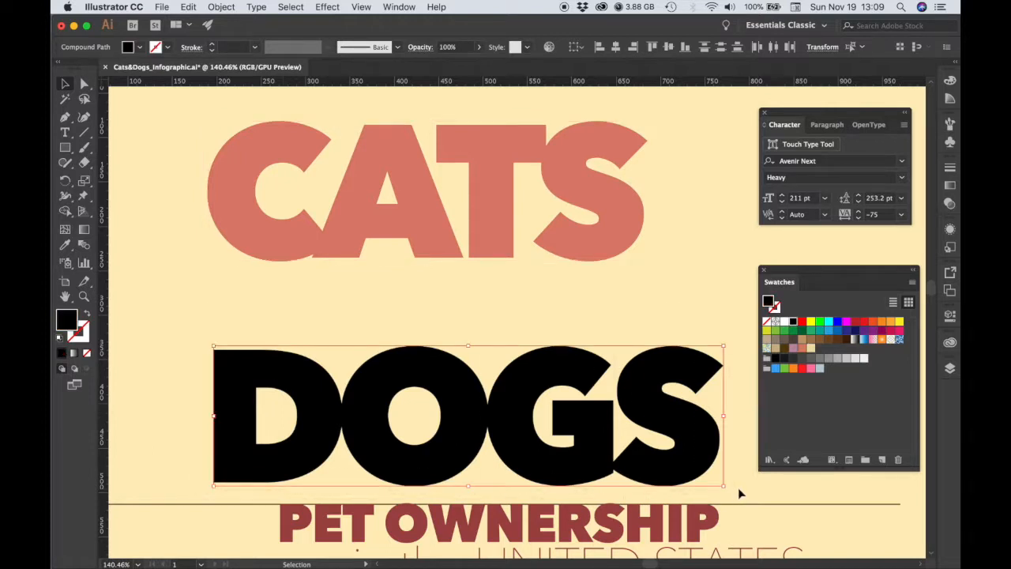
left_click(794, 349)
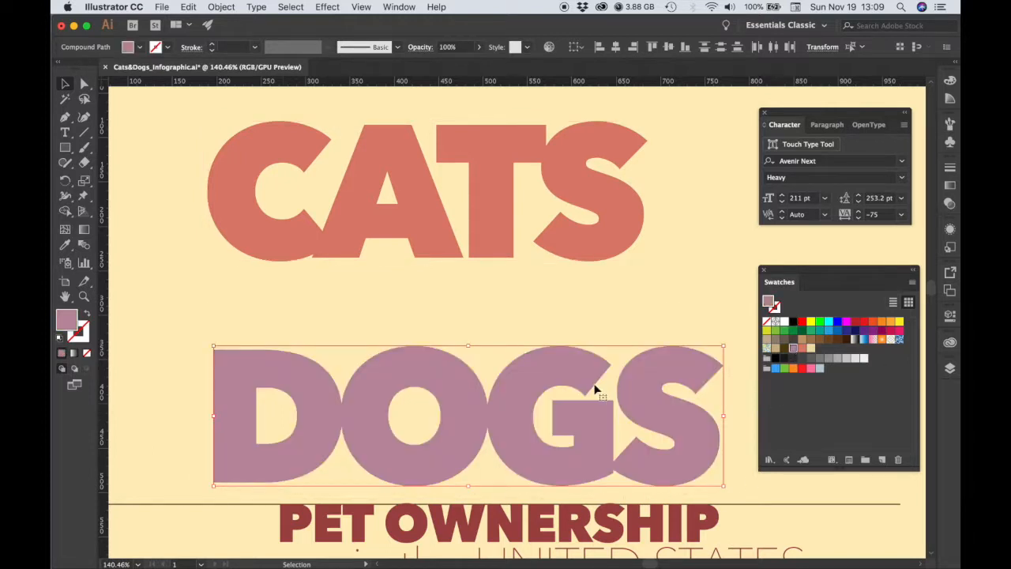
left_click_drag(523, 388, 521, 317)
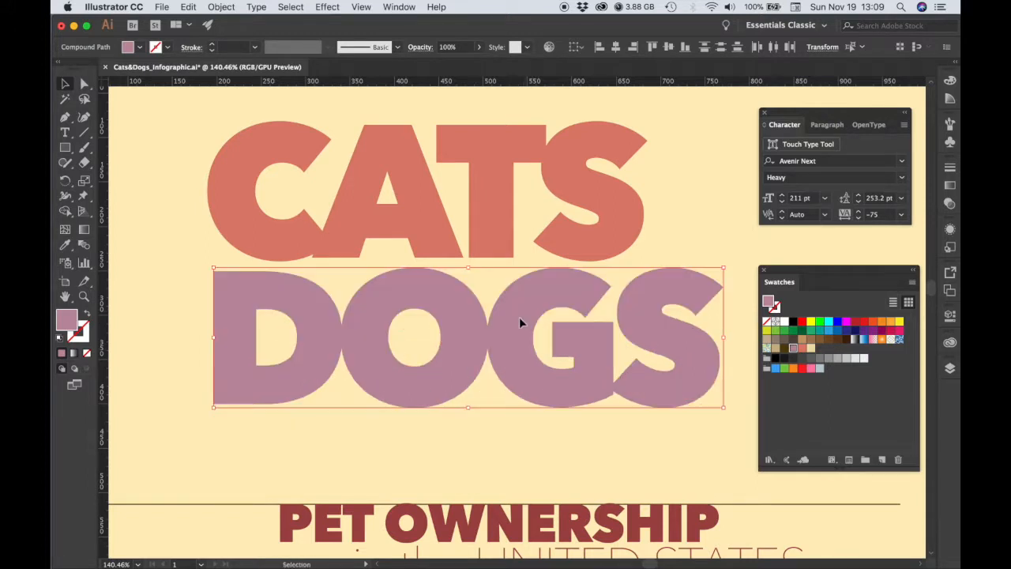
left_click(161, 221)
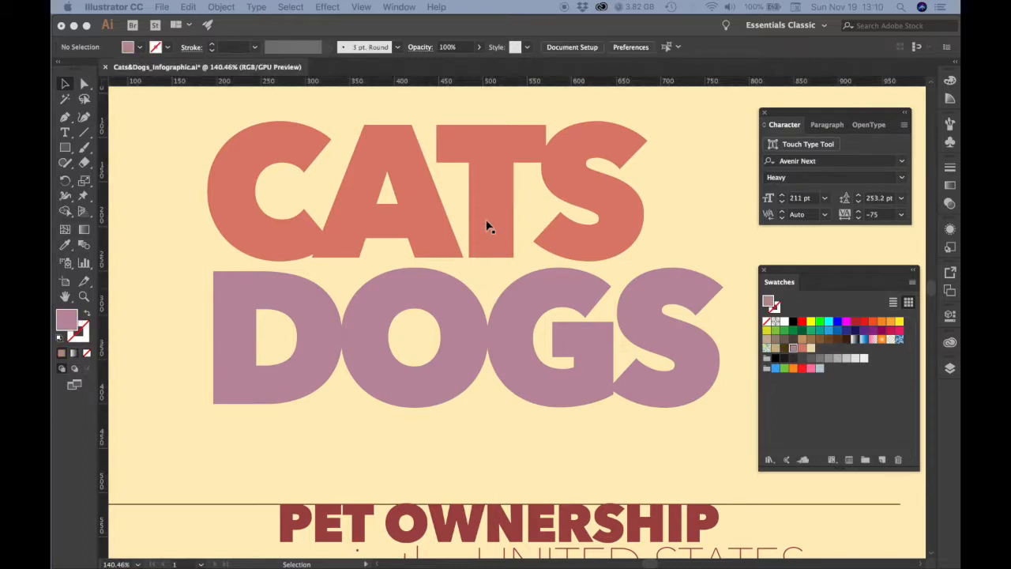
Tighten the spacing in CATS by moving the T and then the S slightly left.
left_click(488, 217)
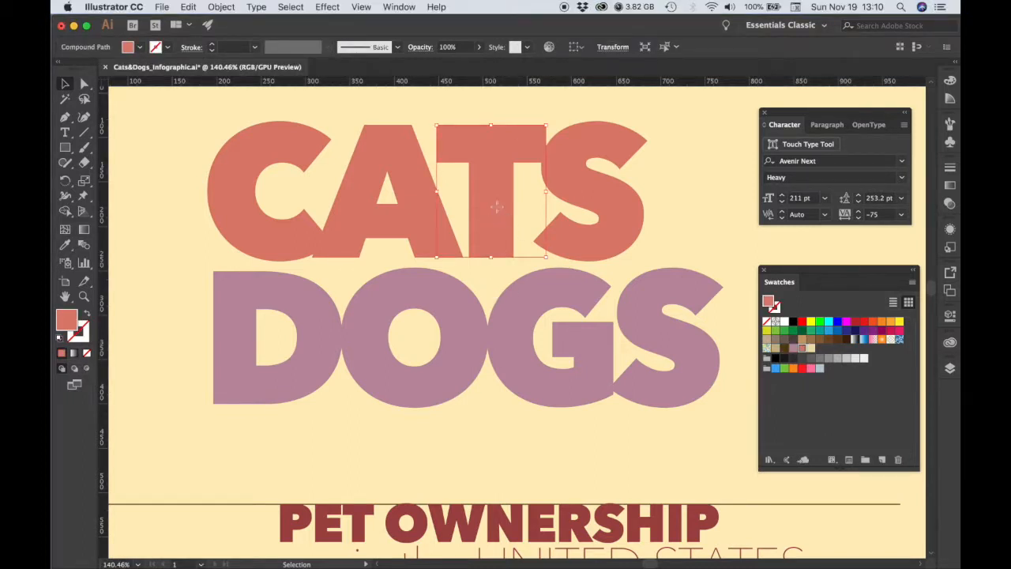
left_click_drag(496, 206, 490, 205)
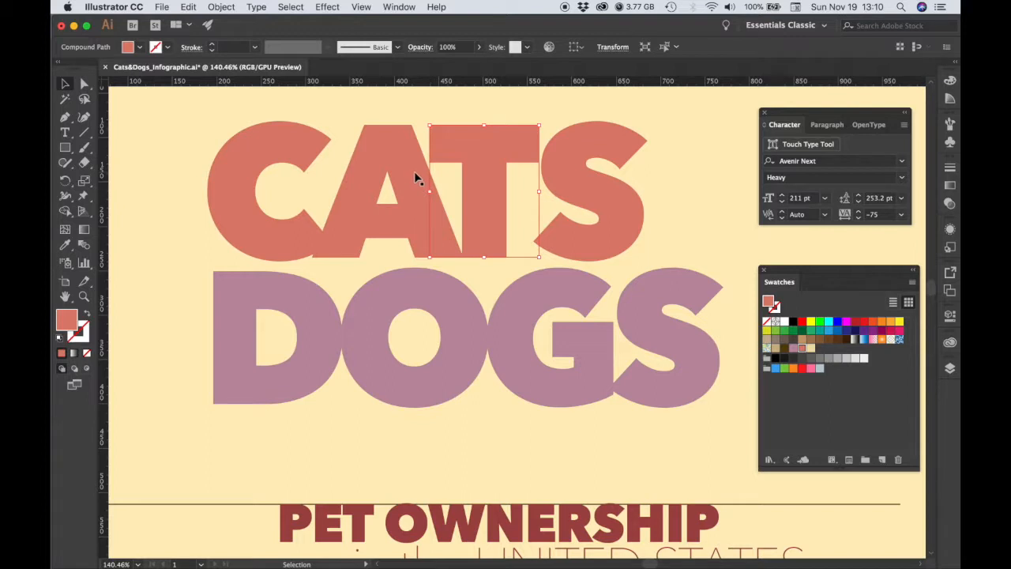
left_click(568, 180)
left_click_drag(563, 173, 556, 173)
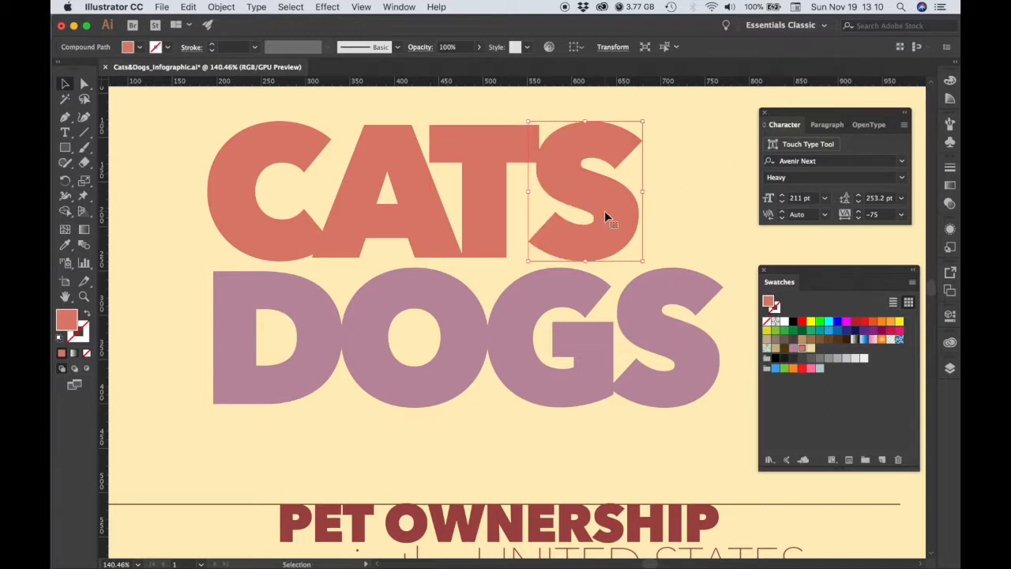
Nudge the S of DOGS left, then select the whole word and nudge it up toward CATS.
left_click(647, 385)
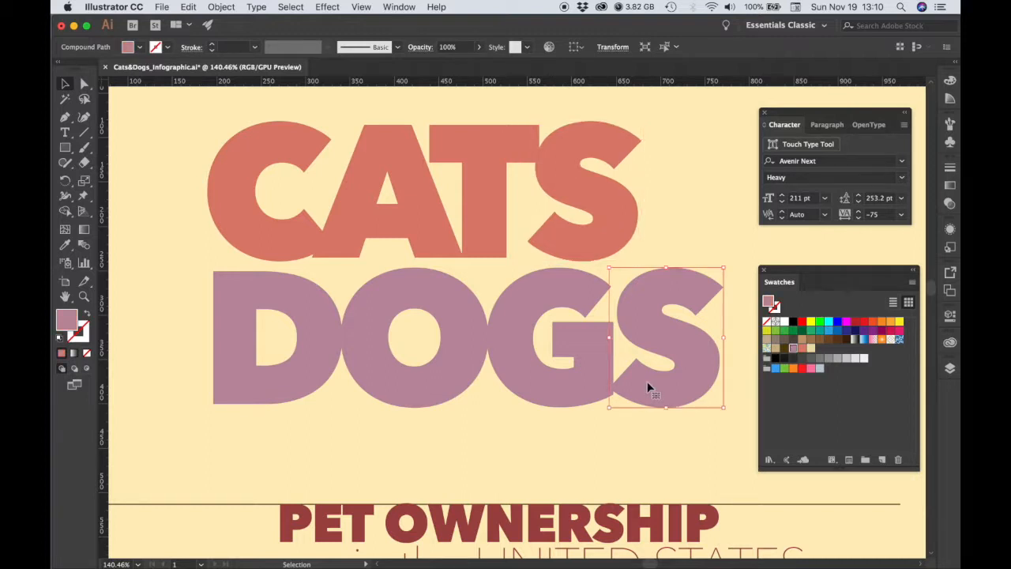
key("Left")
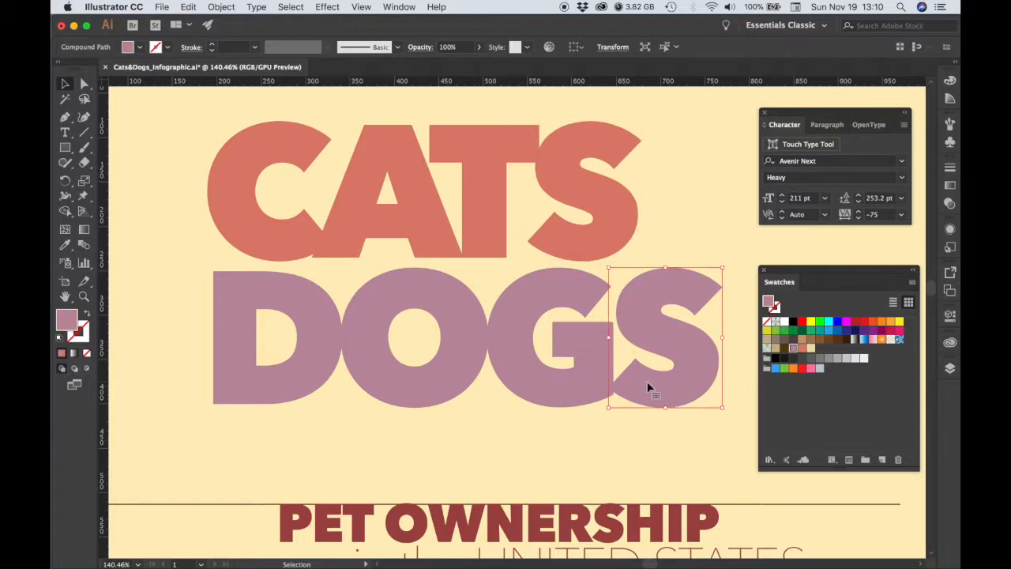
left_click_drag(306, 326, 678, 363)
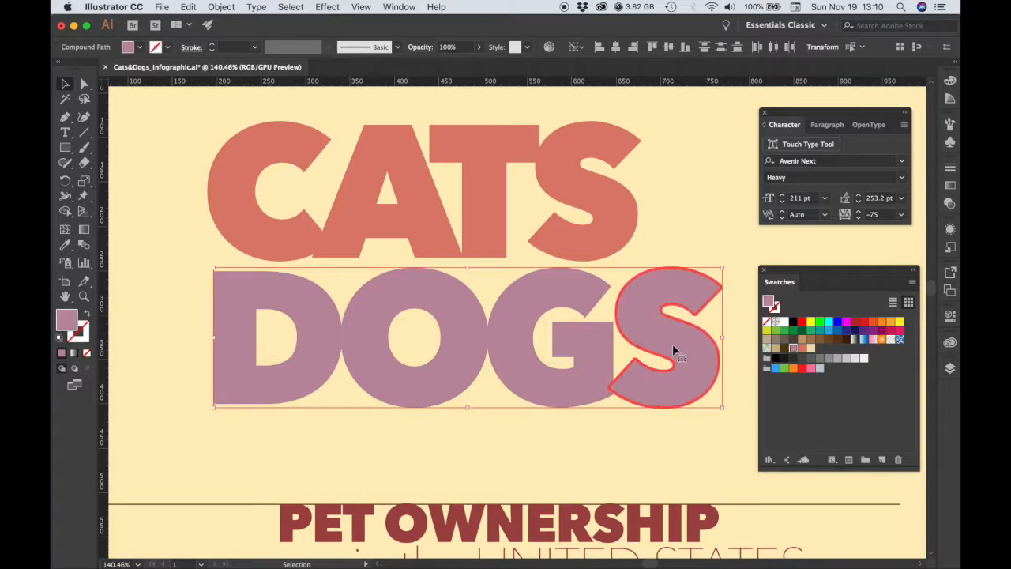
key("Up")
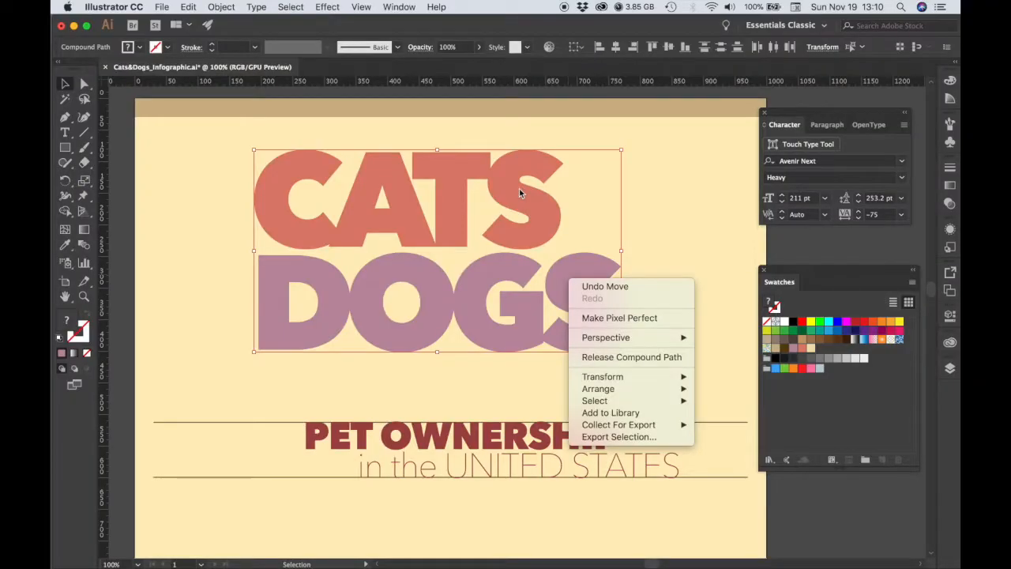
key("super+shift+a")
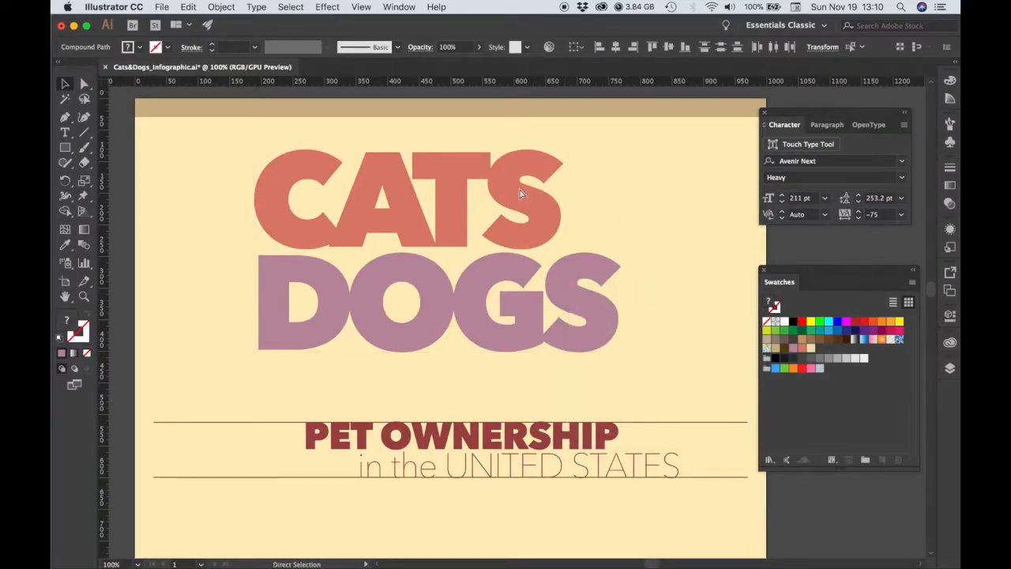
left_click(520, 193)
left_click_drag(537, 217, 535, 265)
key("super+z")
Ungroup the CATS and DOGS lettering and select all of its individual letters.
right_click(579, 315)
left_click(636, 419)
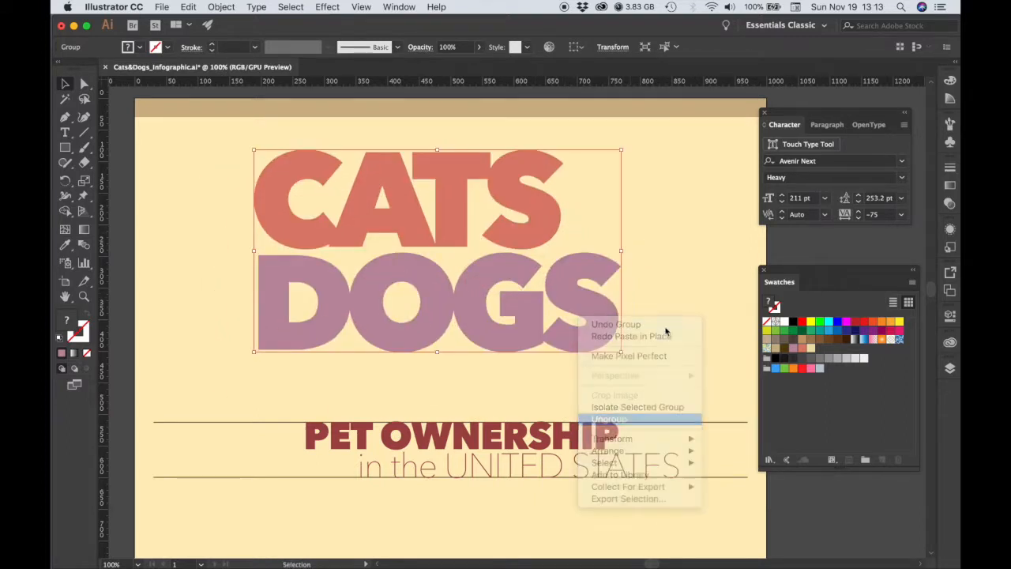
left_click(675, 324)
left_click_drag(218, 136, 642, 370)
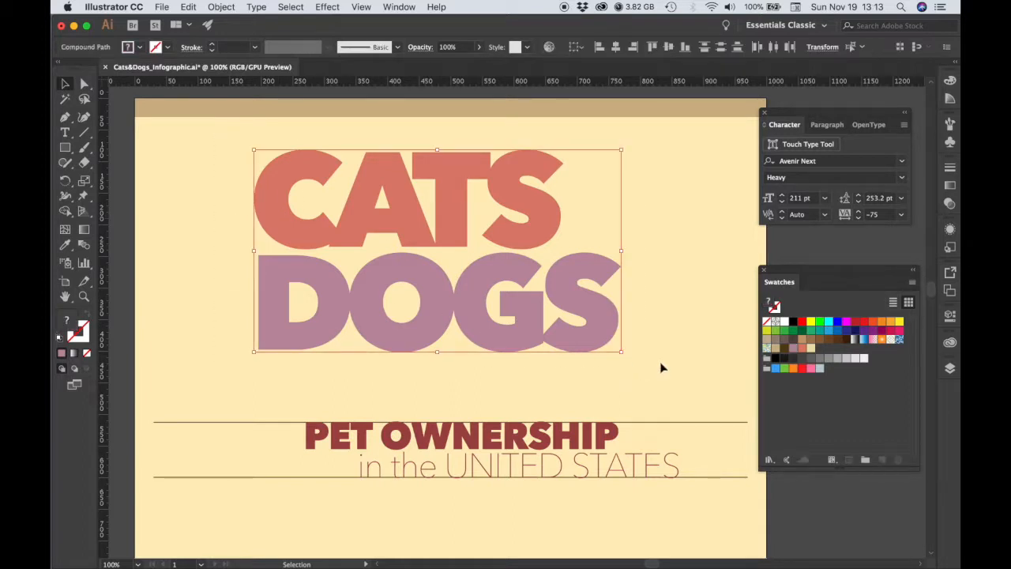
Group all the CATS DOGS letters and make a duplicate of the group directly in place.
key("super+g")
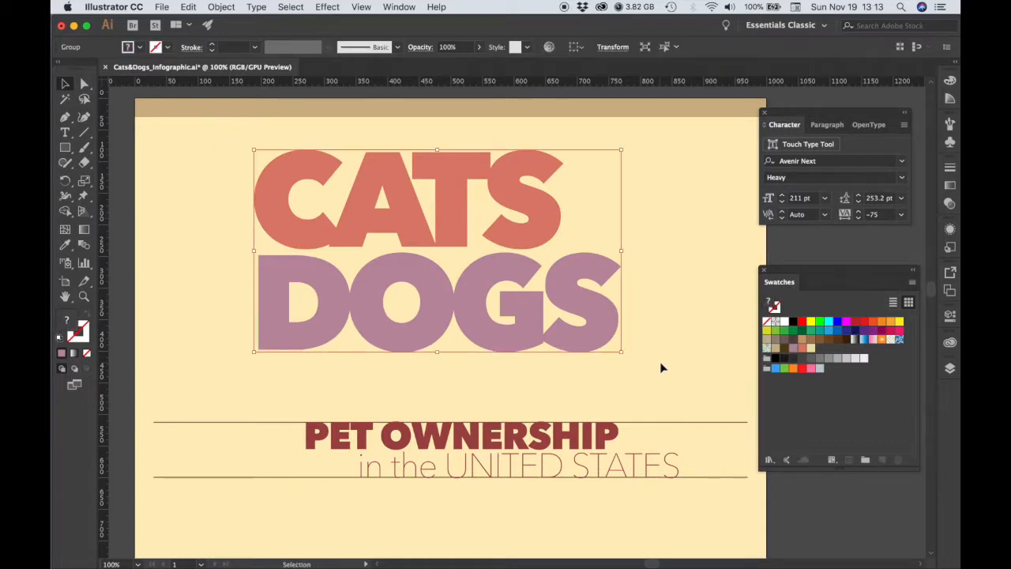
key("a")
key("v")
key("super")
left_click_drag(571, 307, 611, 340)
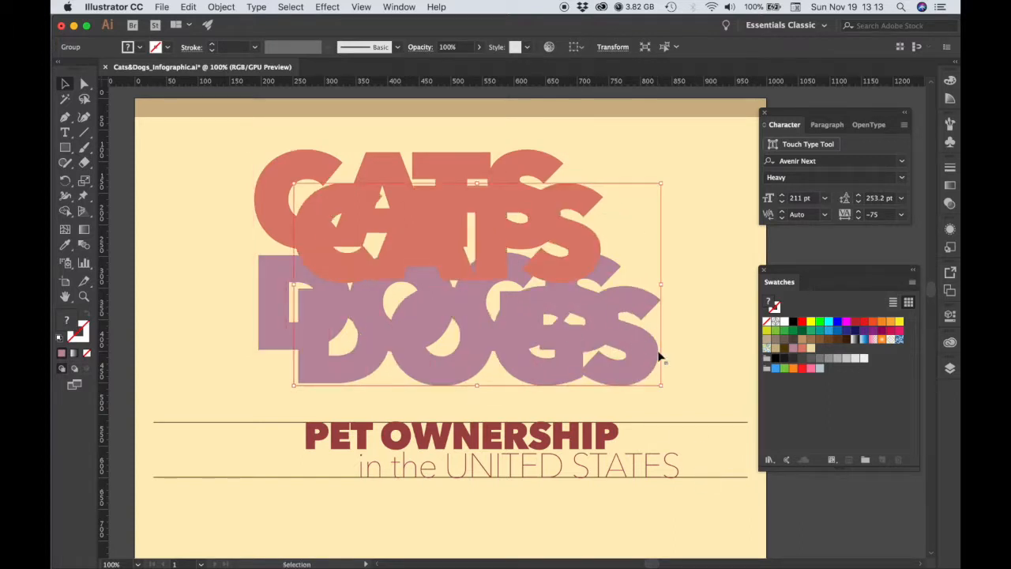
key("super+z")
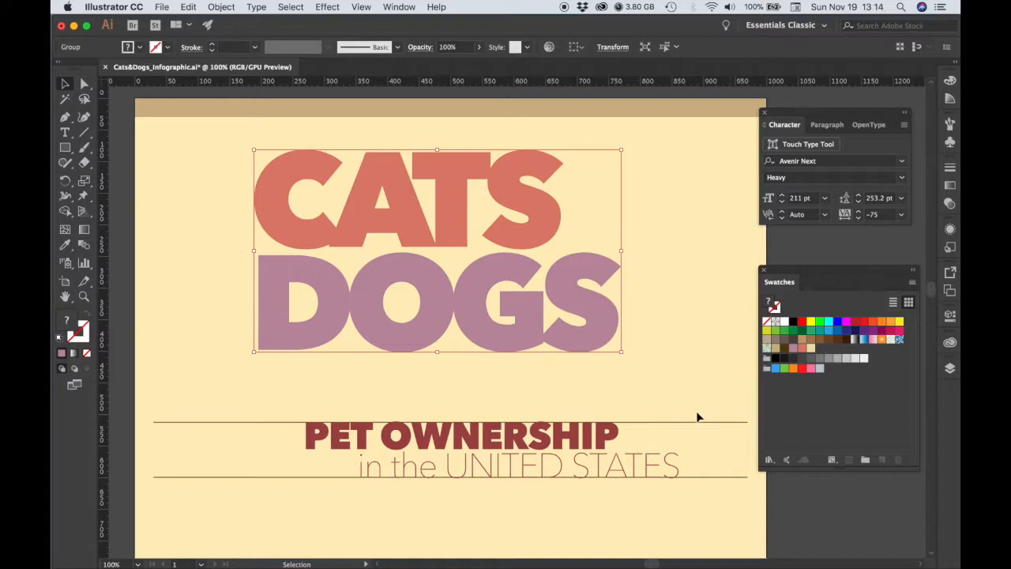
Fill the duplicated lettering with the dark brown swatch and send it to the back behind the coloured letters.
left_click(784, 348)
left_click_drag(68, 319, 69, 319)
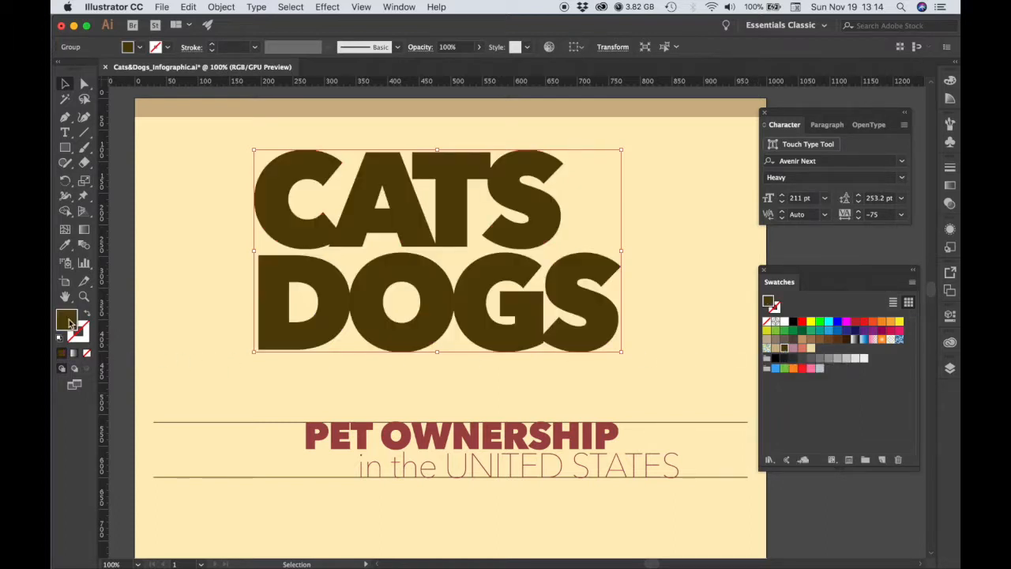
right_click(580, 307)
mouse_move(630, 452)
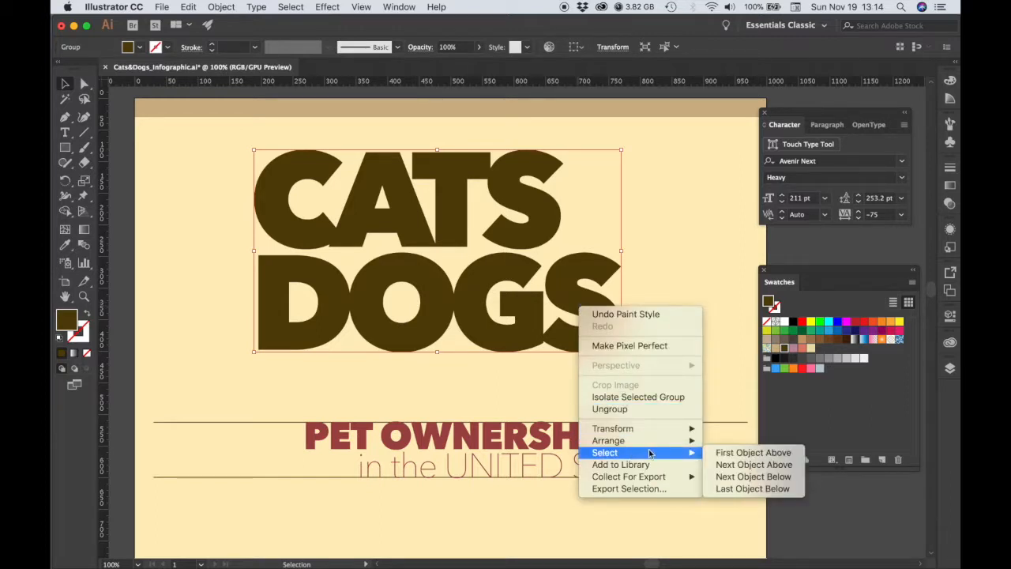
mouse_move(659, 440)
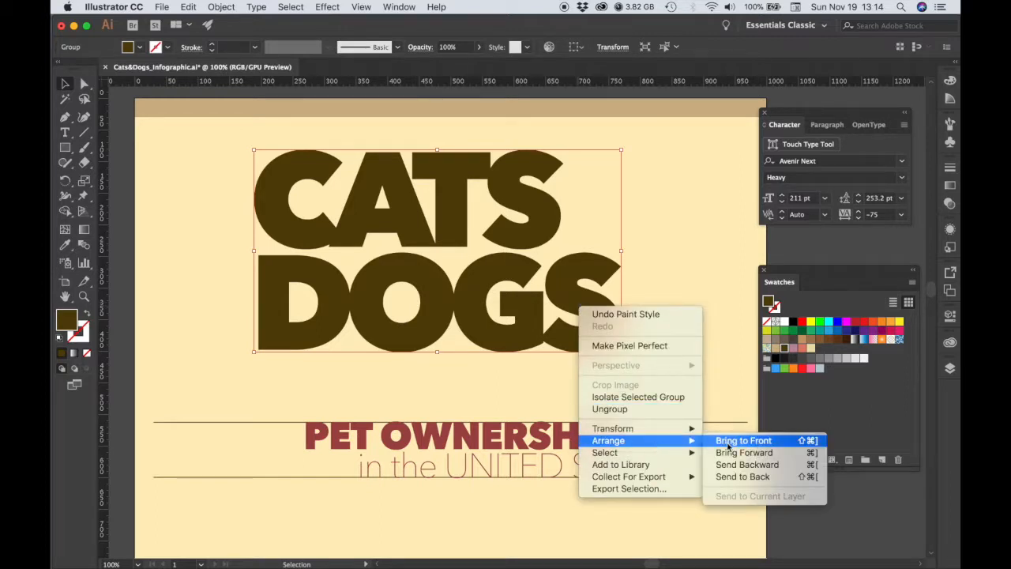
left_click(734, 477)
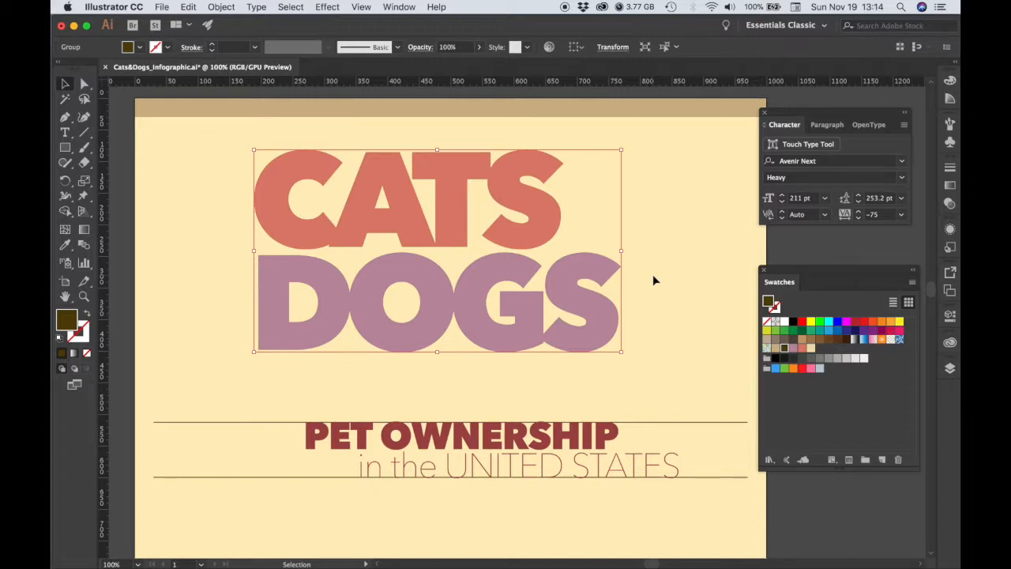
left_click(167, 47)
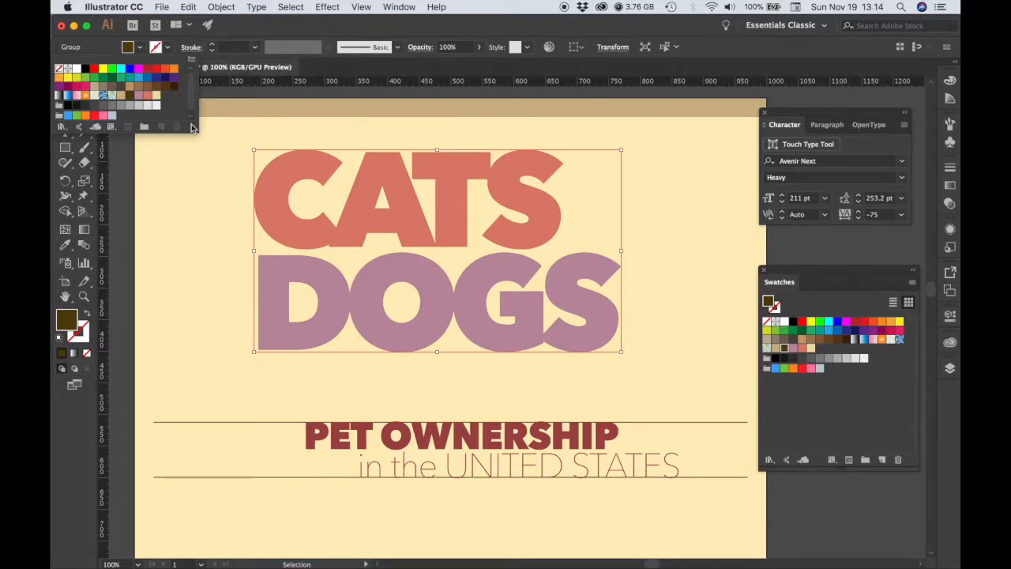
left_click_drag(195, 129, 196, 159)
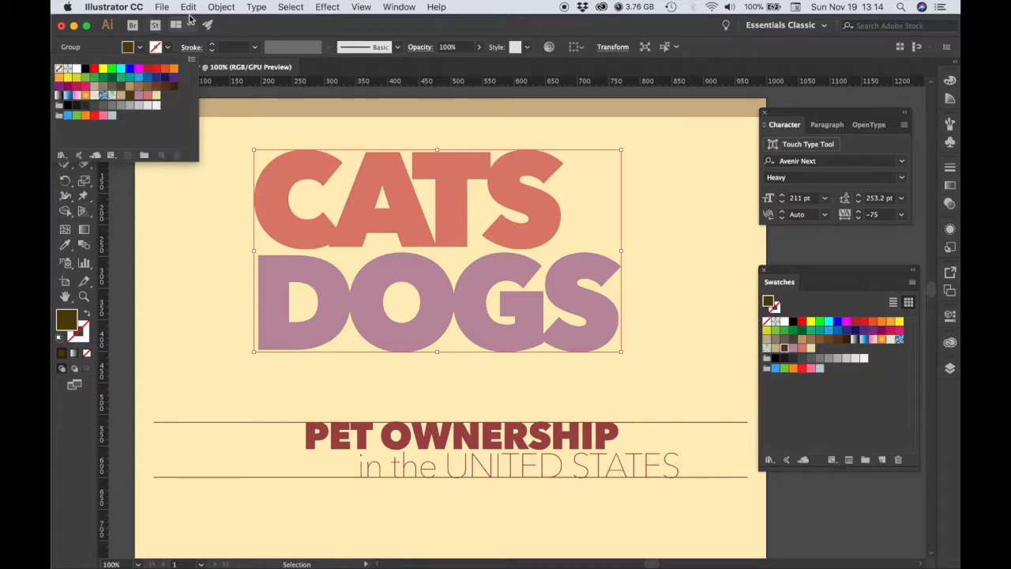
left_click(288, 24)
Apply the same dark brown swatch as the stroke colour of the back copy of the lettering.
left_click(79, 337)
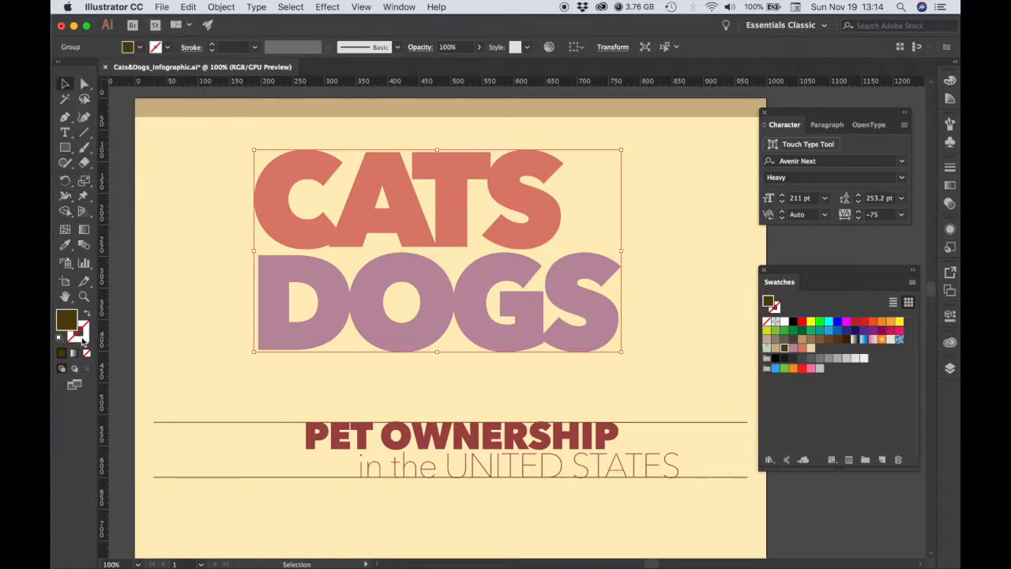
left_click(784, 348)
left_click_drag(84, 337, 83, 338)
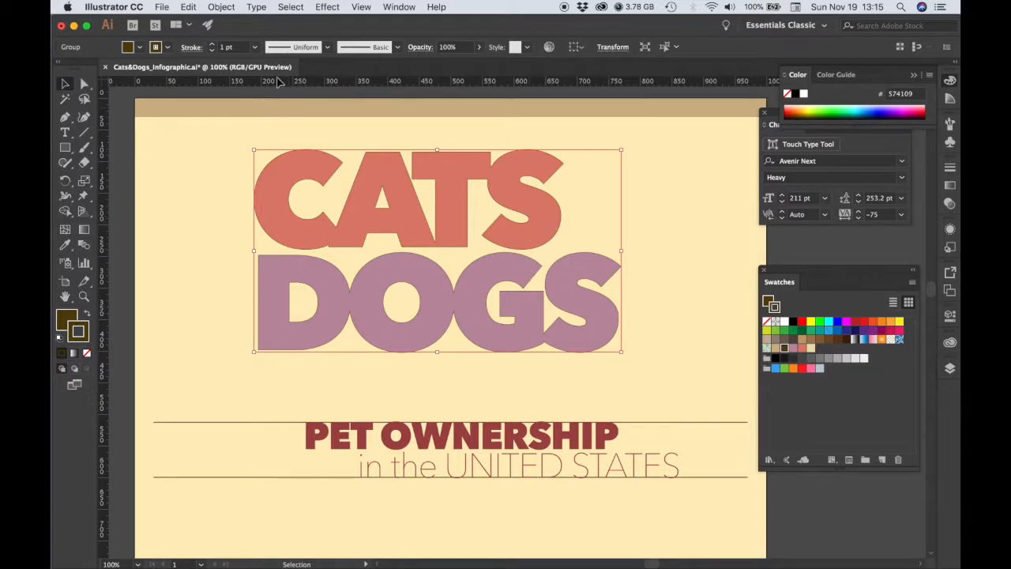
key("shift+Tab")
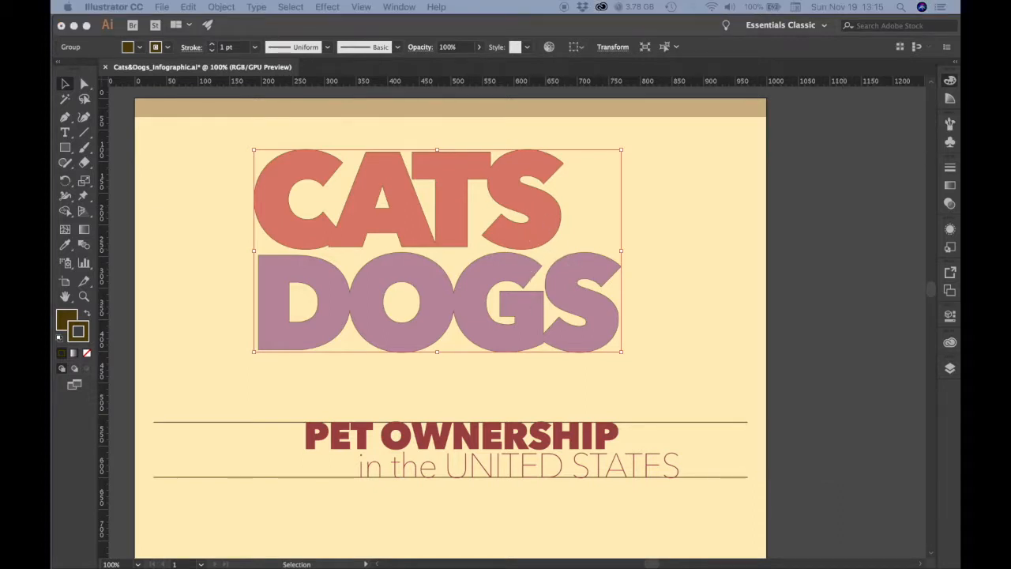
left_click(296, 30)
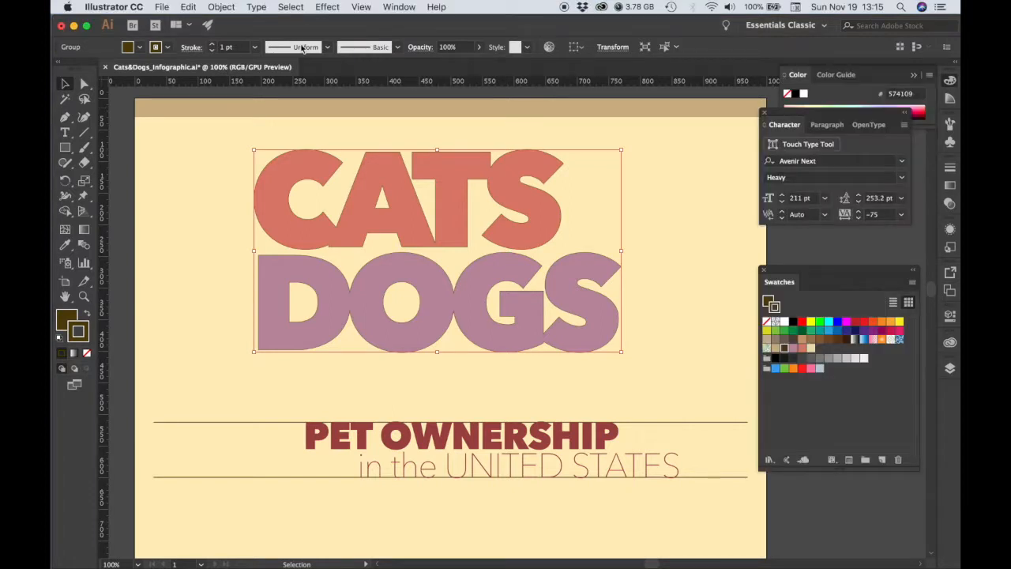
Set the stroke weight of the brown back copy to 48 pt.
left_click(255, 50)
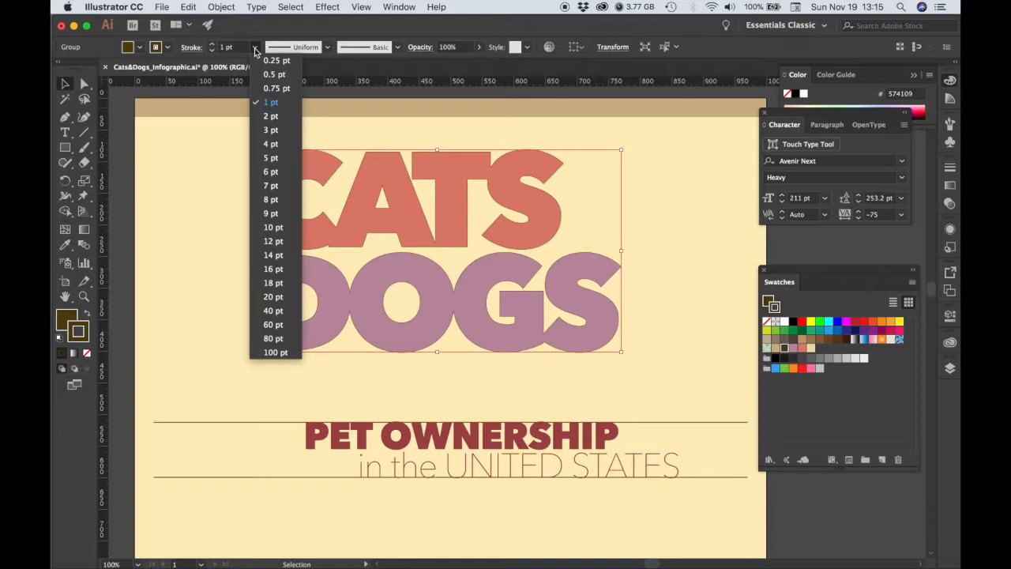
left_click(255, 51)
left_click(229, 47)
left_click_drag(235, 47, 219, 47)
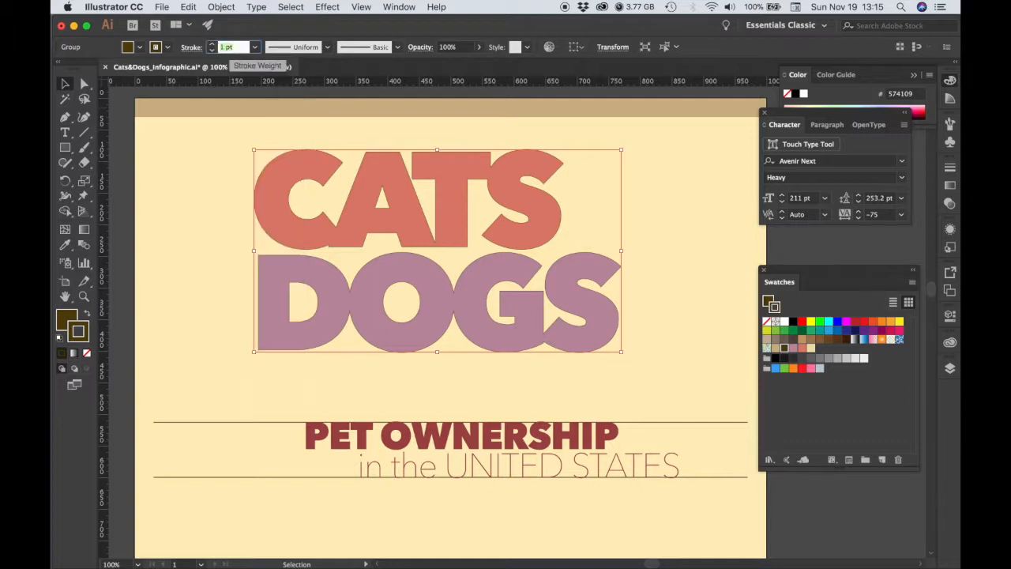
type("48")
key("Tab")
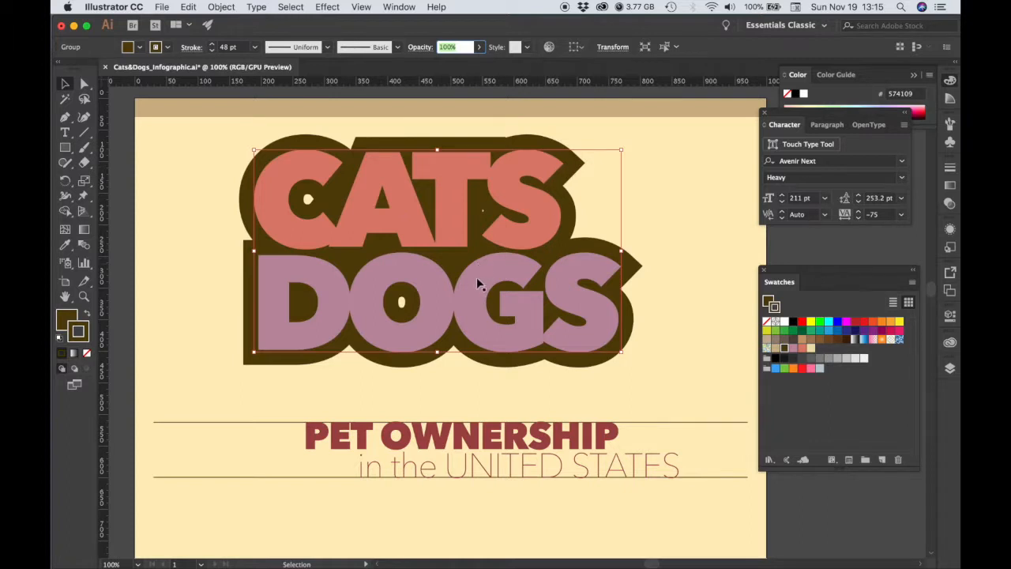
Give the brown outline round caps and round corner joins, and deselect it.
left_click(951, 170)
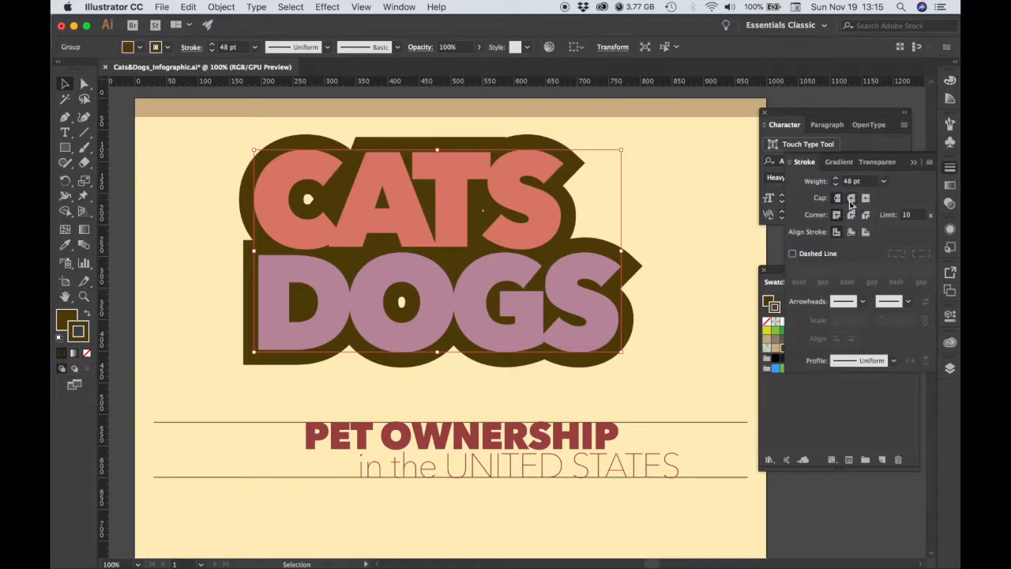
left_click(850, 199)
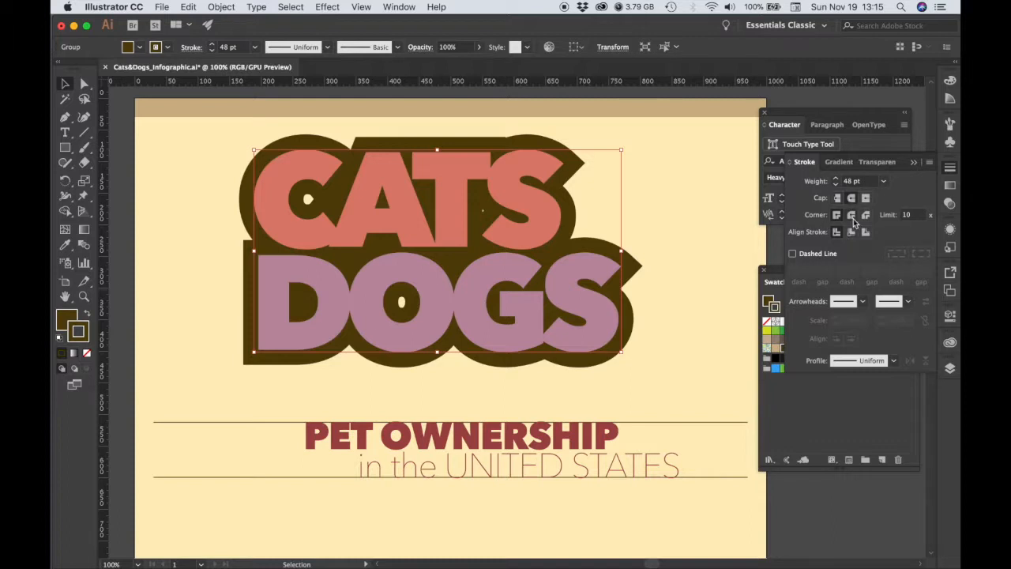
left_click(850, 216)
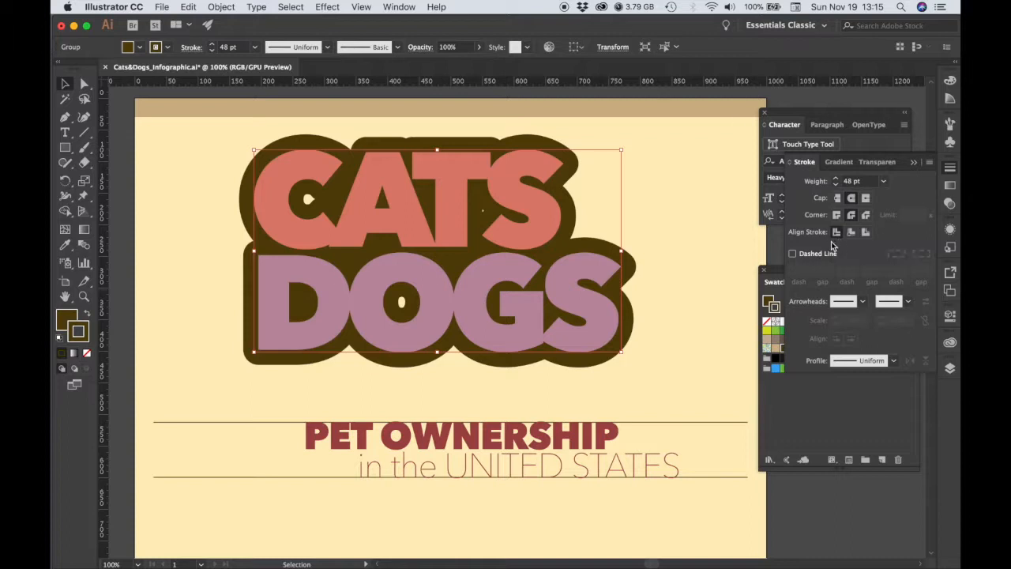
key("super+shift+a")
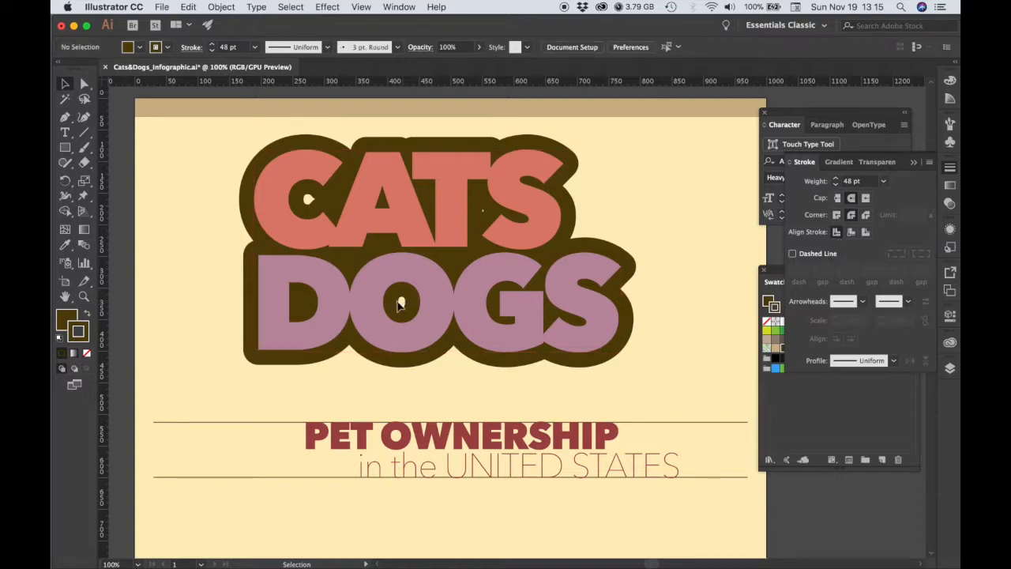
Send the coloured CATS DOGS group to the back, behind the brown outline shape, and deselect it.
left_click(364, 207)
right_click(362, 207)
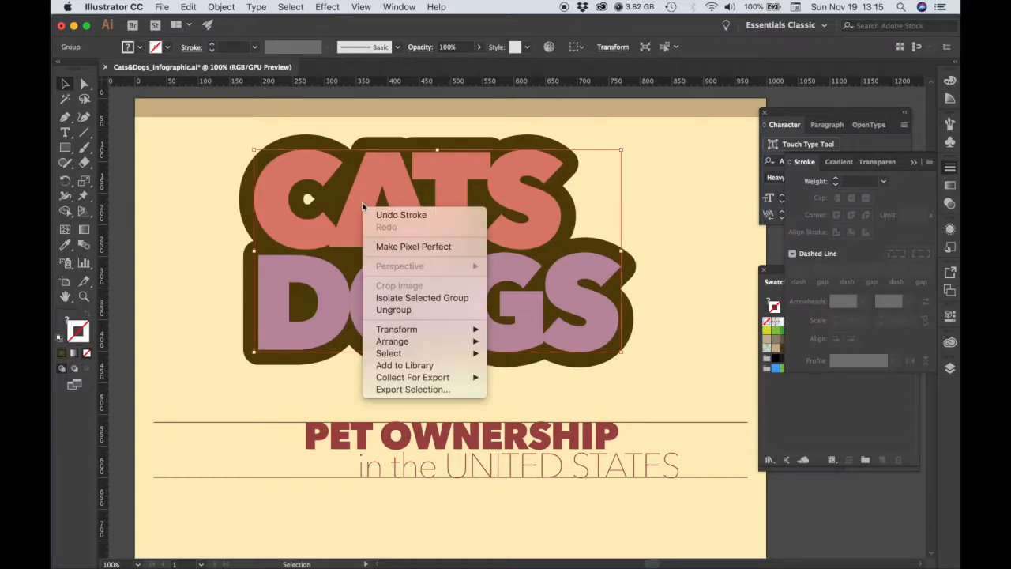
mouse_move(411, 342)
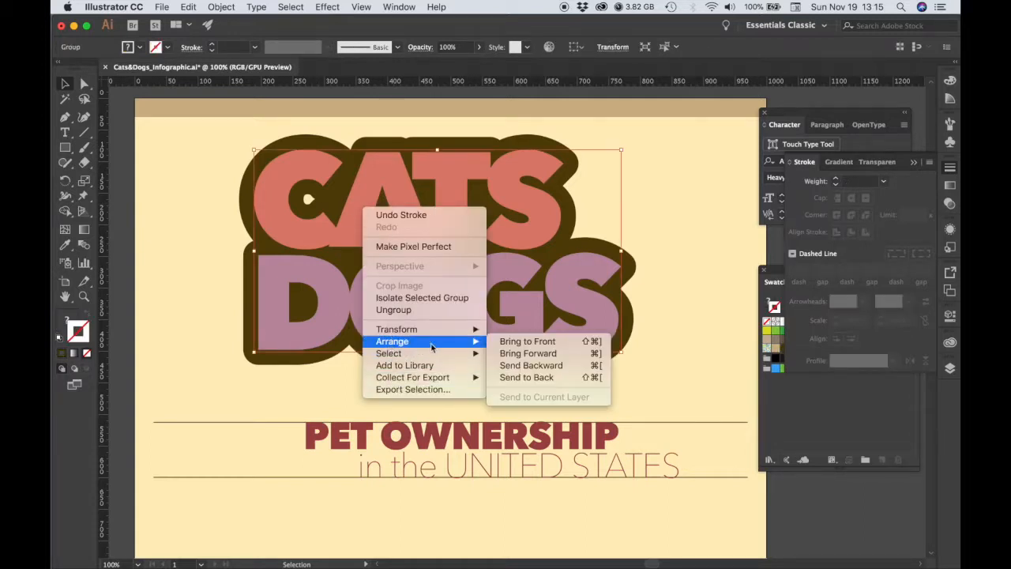
left_click(536, 379)
left_click(638, 244)
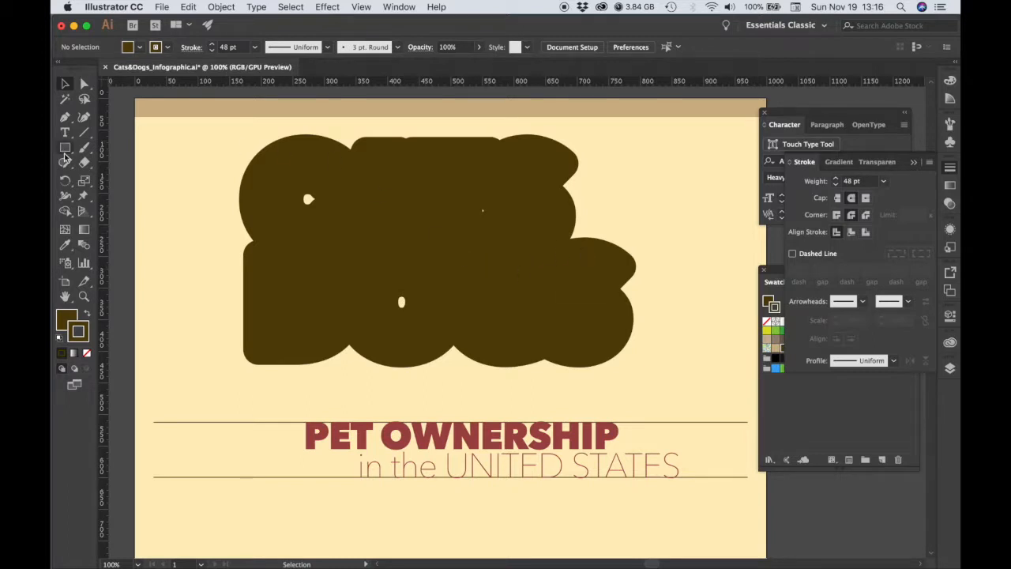
Draw three brown ellipses about 50 to 60 px wide over the gaps in the C, in the O and between the T and S.
left_click_drag(64, 148, 135, 152)
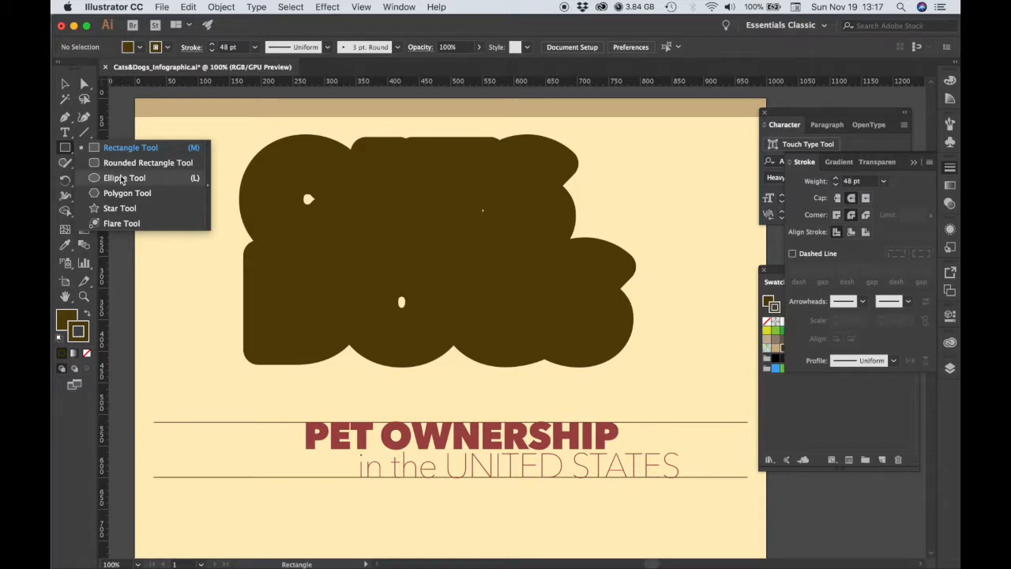
left_click(111, 180)
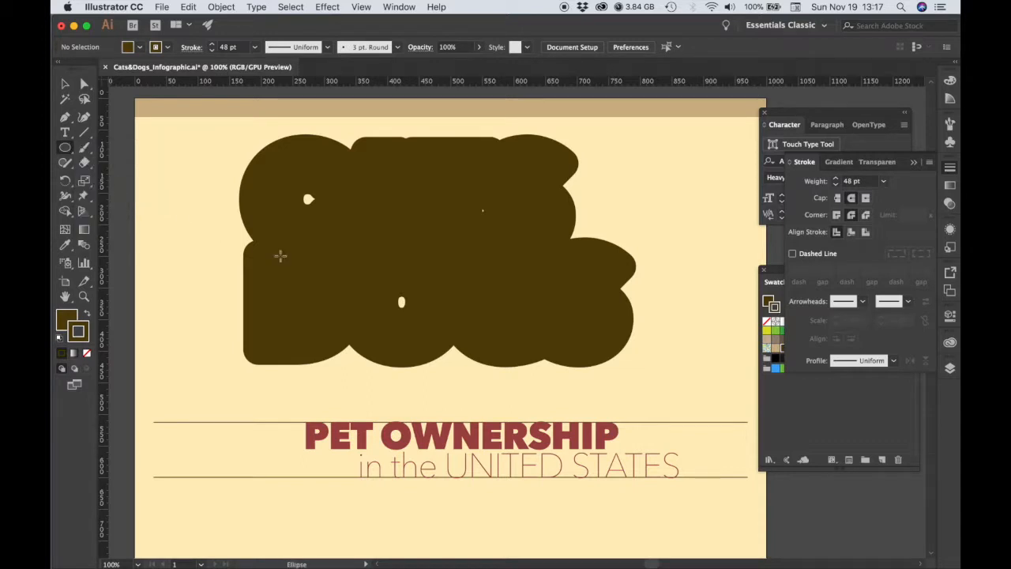
mouse_move(292, 192)
left_mouse_down()
mouse_move(323, 208)
mouse_move(336, 232)
left_mouse_up()
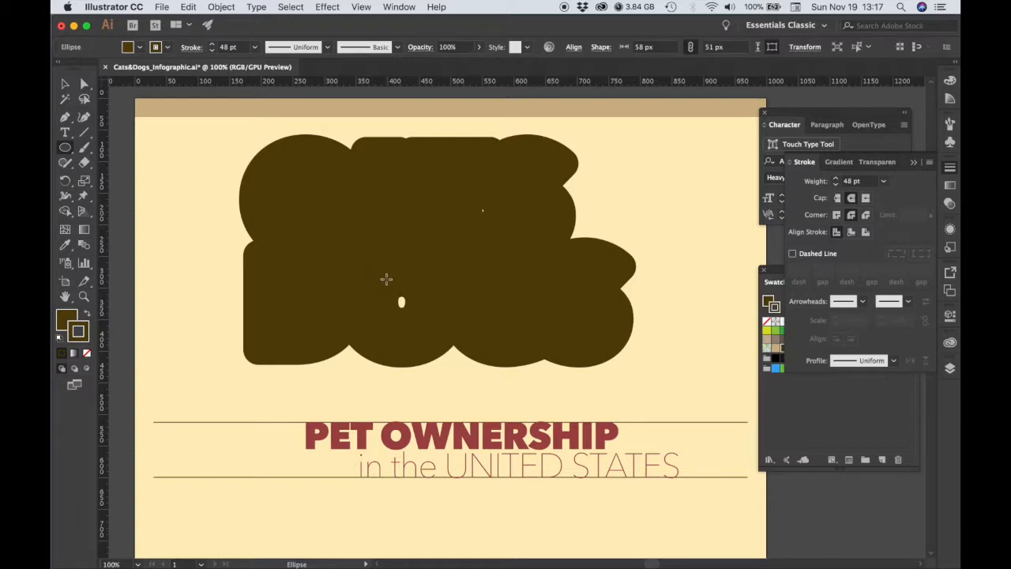
left_click_drag(387, 283, 422, 318)
left_click_drag(471, 198, 513, 239)
Select the three ellipses together with the brown outline shape and group them.
left_click(65, 84)
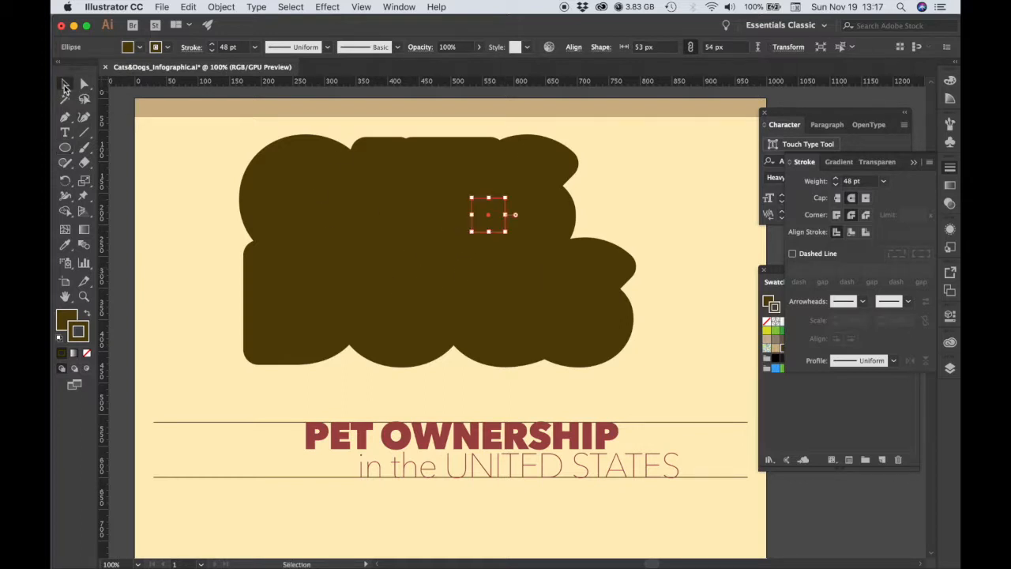
left_click(307, 204, "shift")
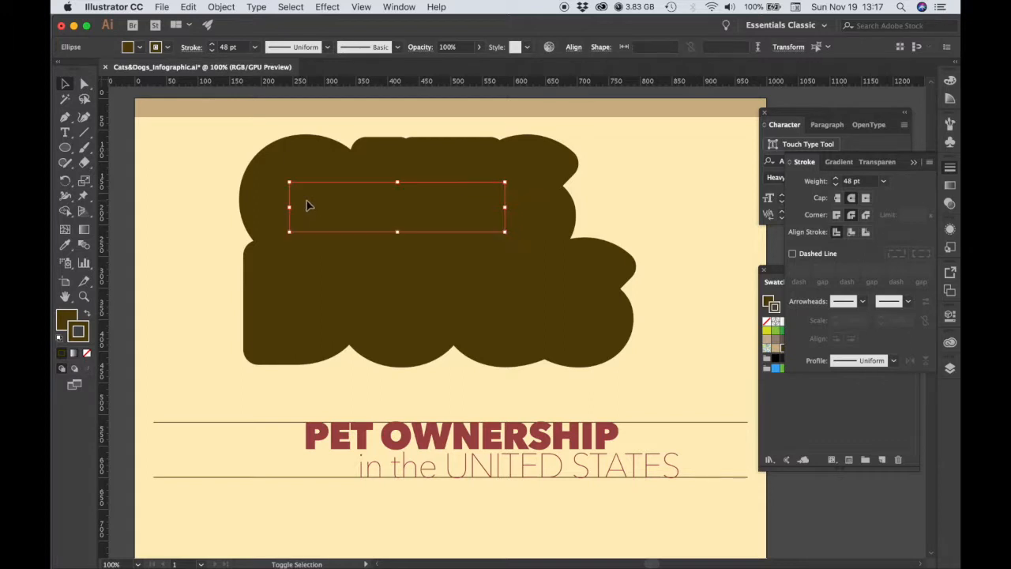
left_click(393, 305, "shift")
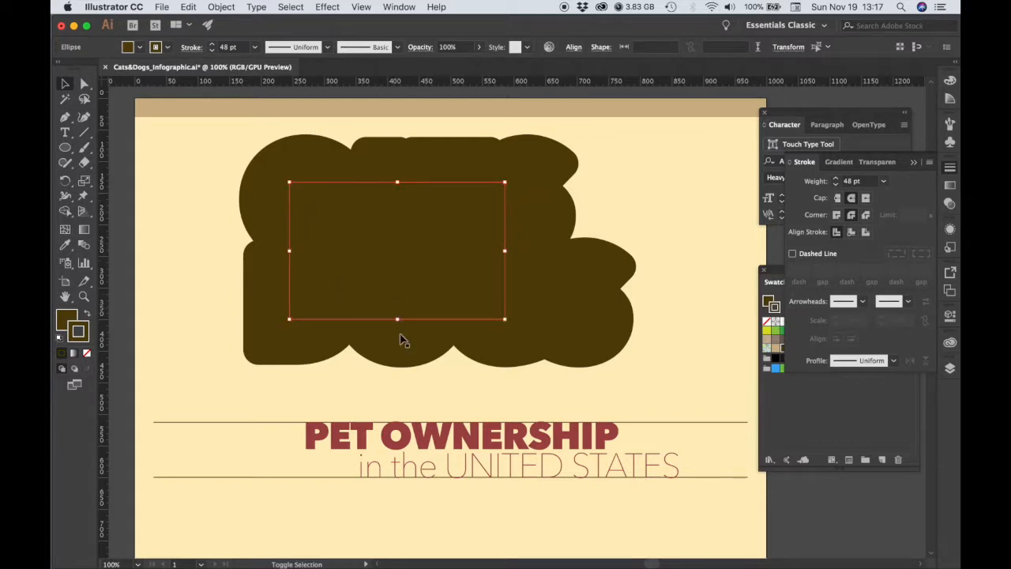
left_click_drag(390, 300, 278, 371)
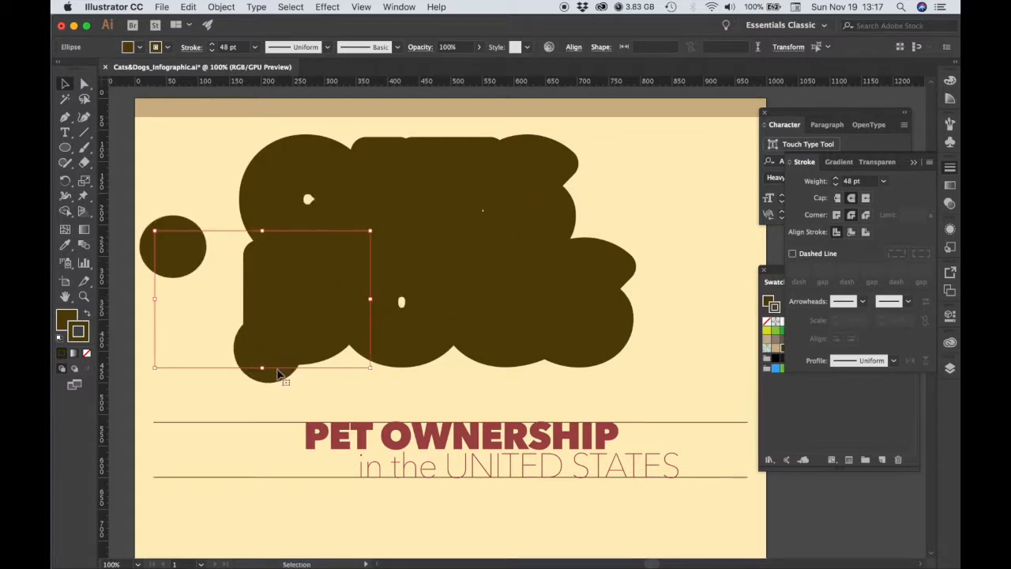
key("super+shift+a")
key("super+z")
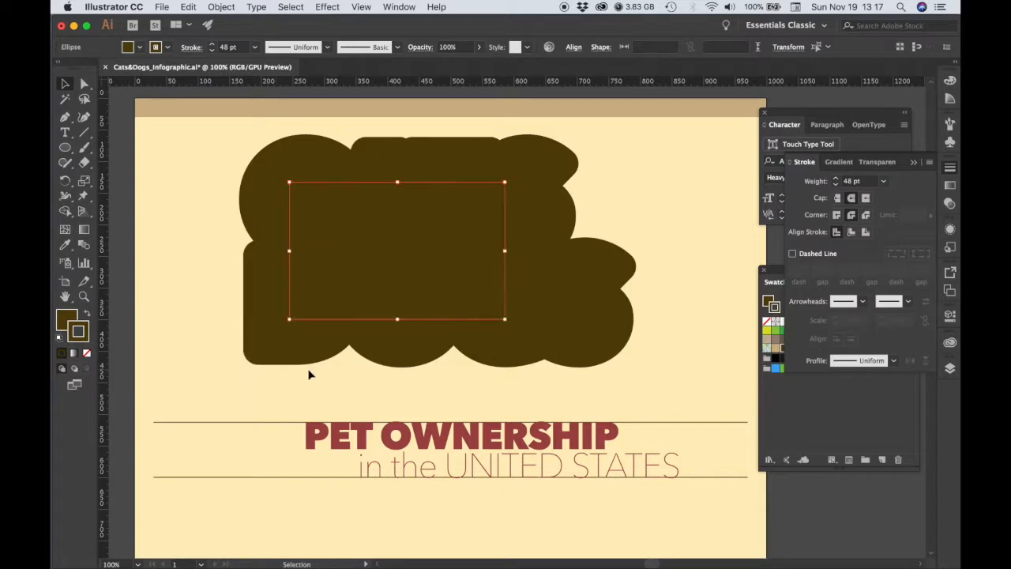
left_click(272, 311, "shift")
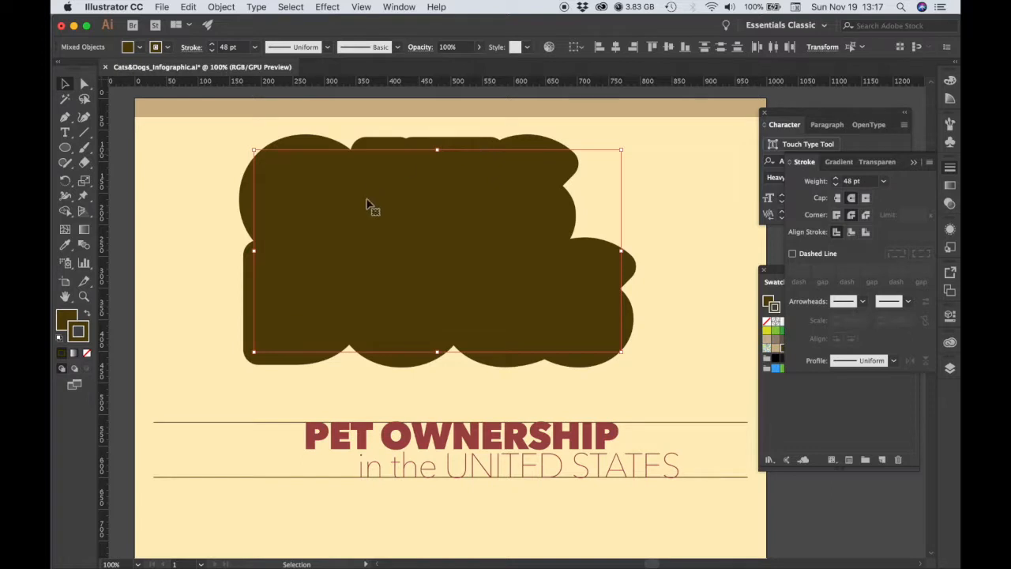
right_click(443, 264)
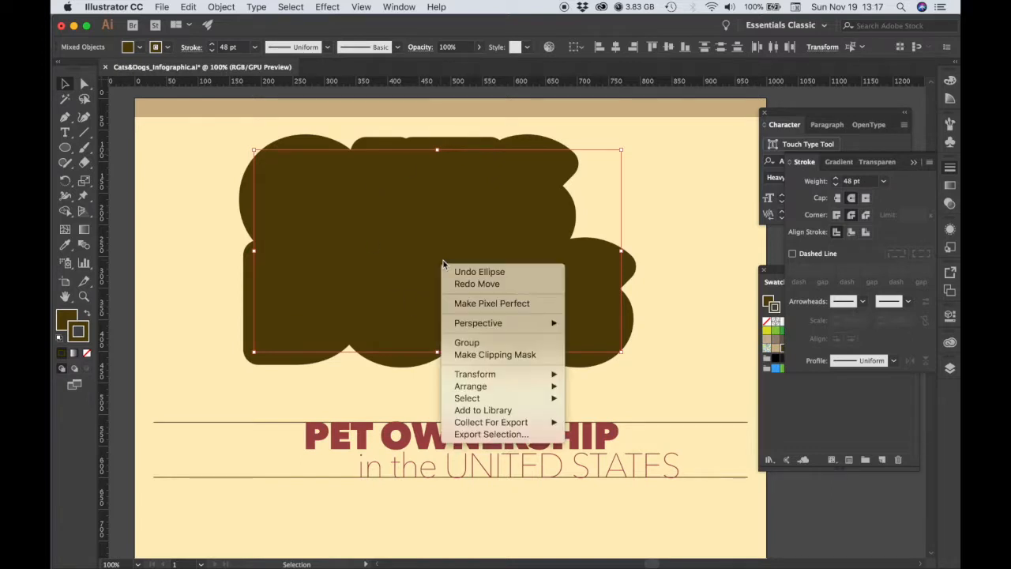
left_click(477, 343)
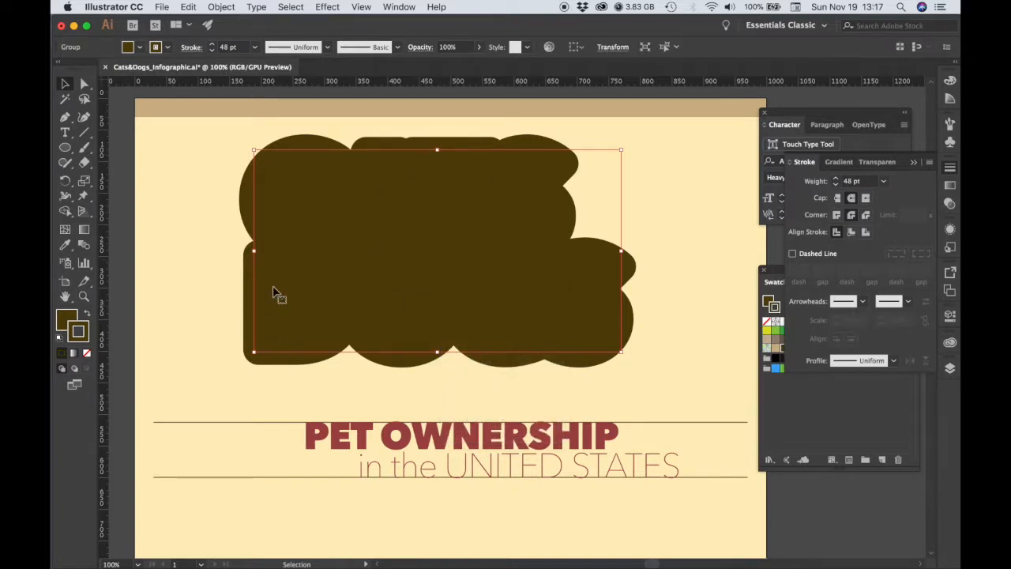
left_click_drag(300, 261, 416, 316)
left_click_drag(478, 373, 287, 304)
key("super+z")
key("super+z")
Send the brown outline group to the back, behind the coloured CATS DOGS letters, and deselect it.
right_click(382, 206)
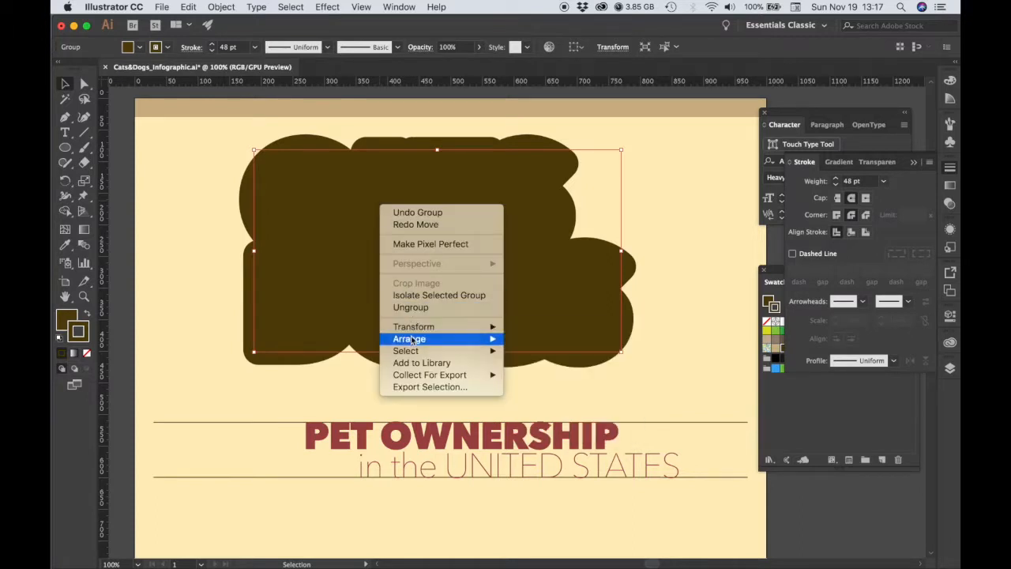
mouse_move(426, 338)
left_click(555, 380)
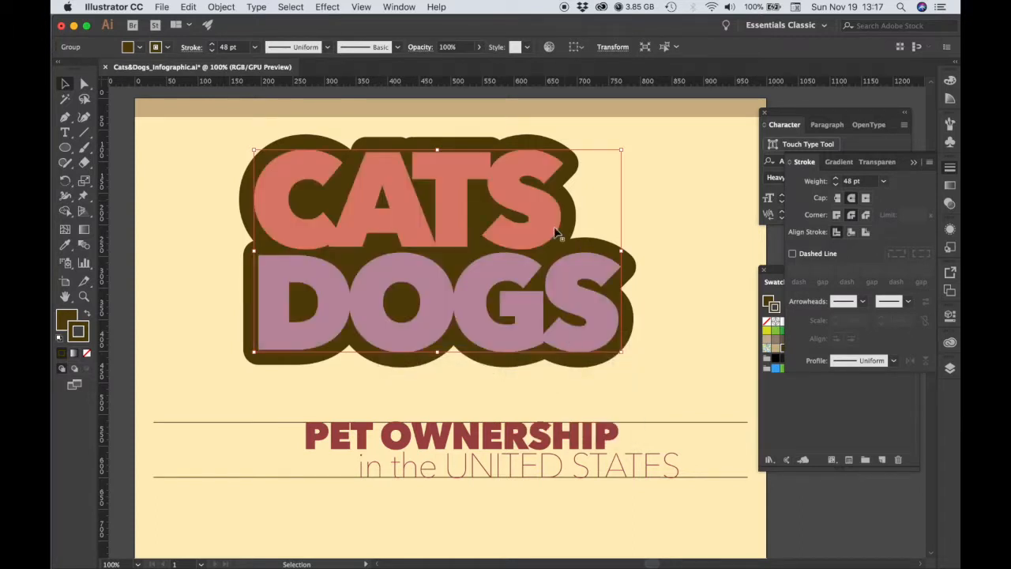
left_click(649, 237)
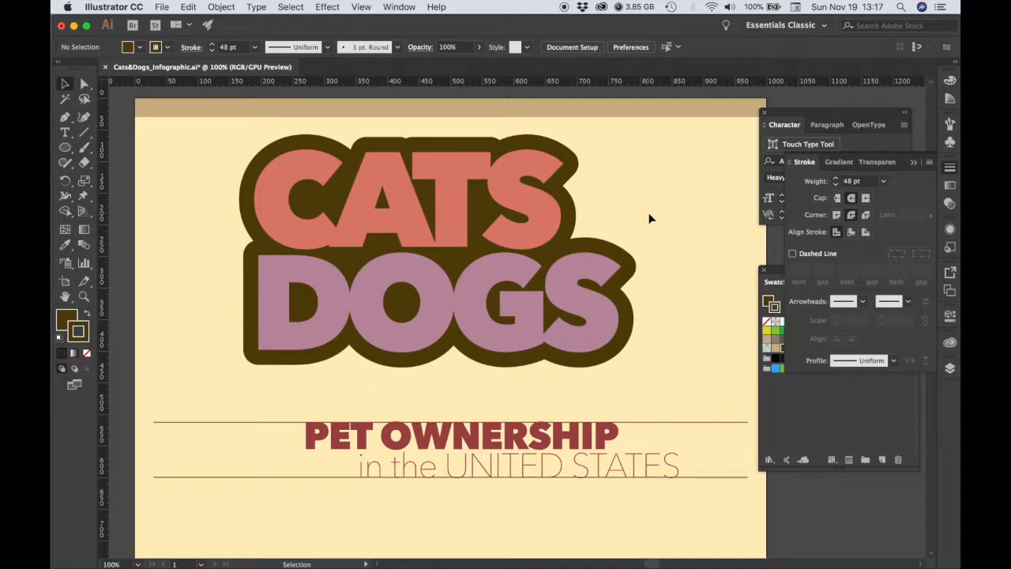
Add a new text object reading "versus" beside the word CATS.
key("t")
left_click(602, 199)
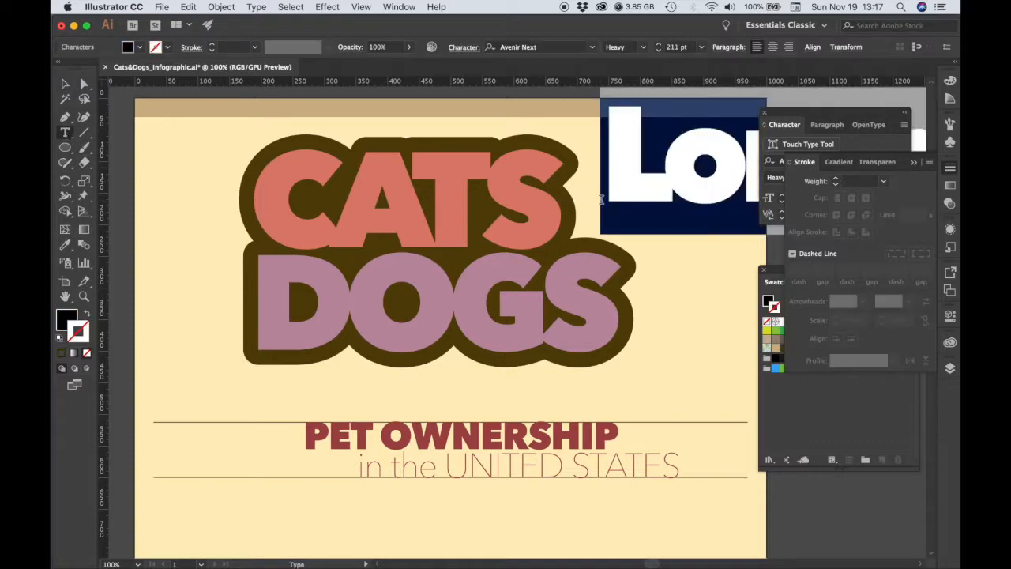
type("vers")
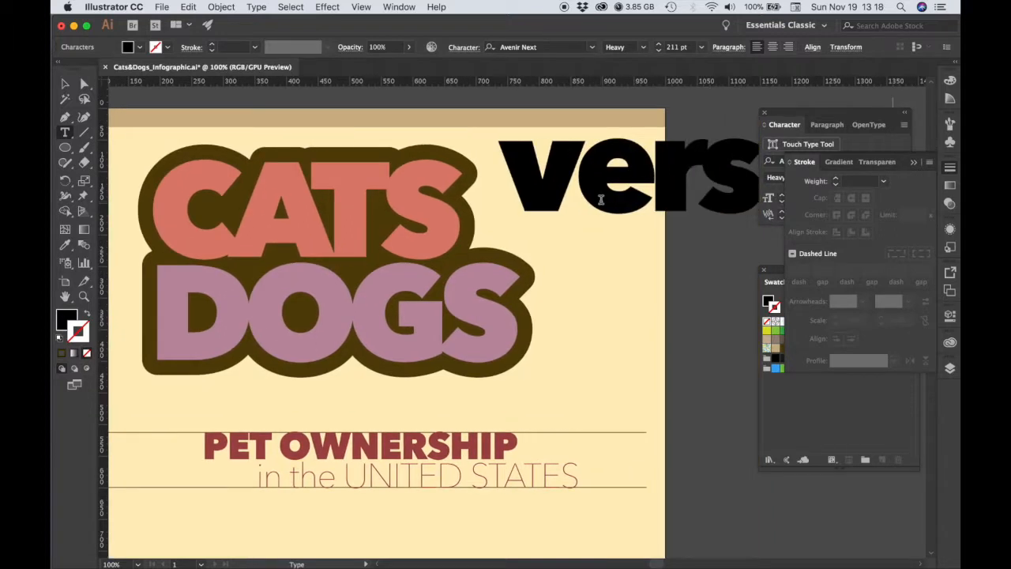
key("Escape")
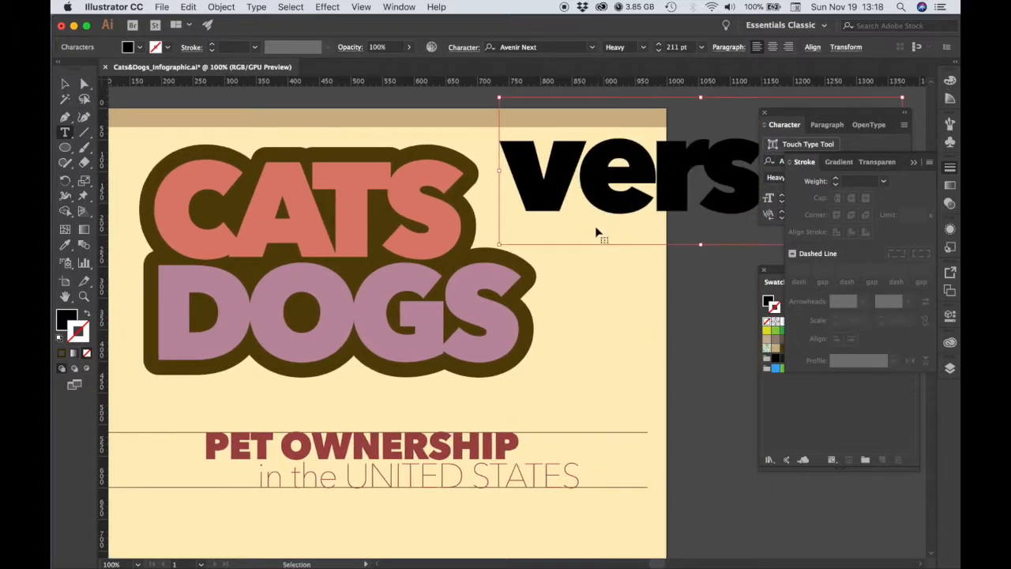
Set the font size of the versus text to 70 pt.
double_click(612, 210)
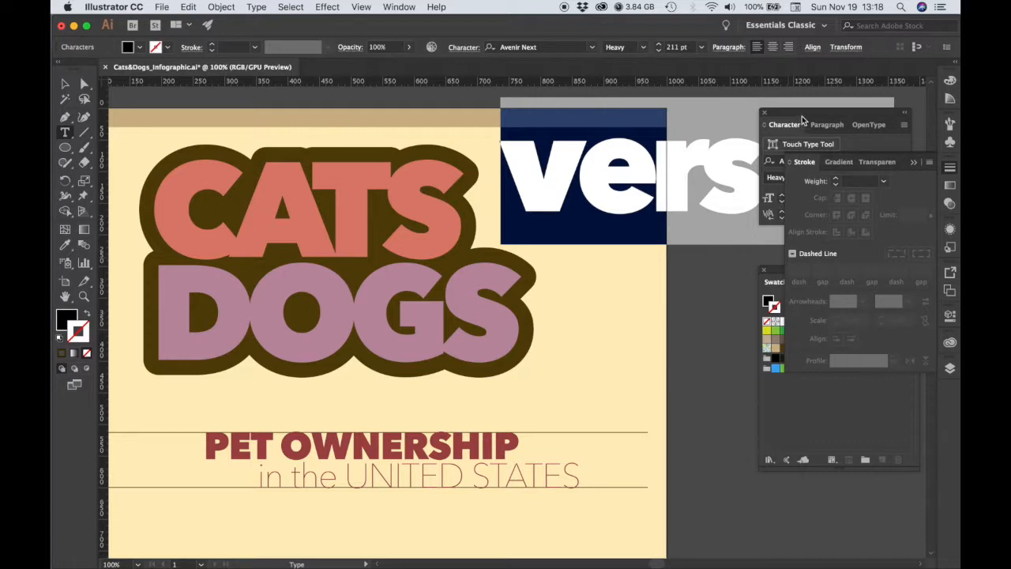
left_click(800, 123)
left_click(800, 198)
type("70")
key("Return")
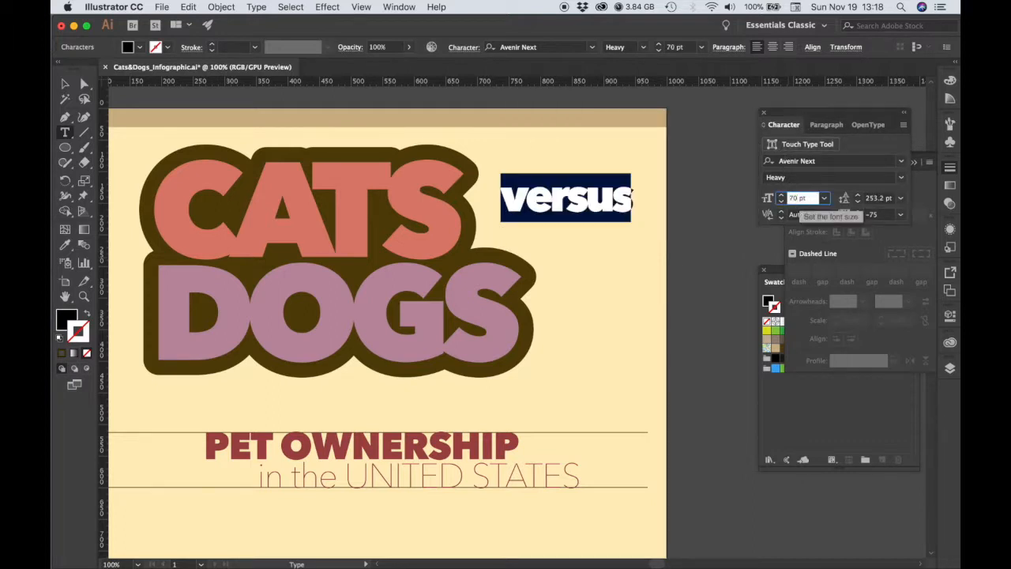
Change the font of the versus text to Rockwell Extra Bold and finish editing the text.
left_click(900, 161)
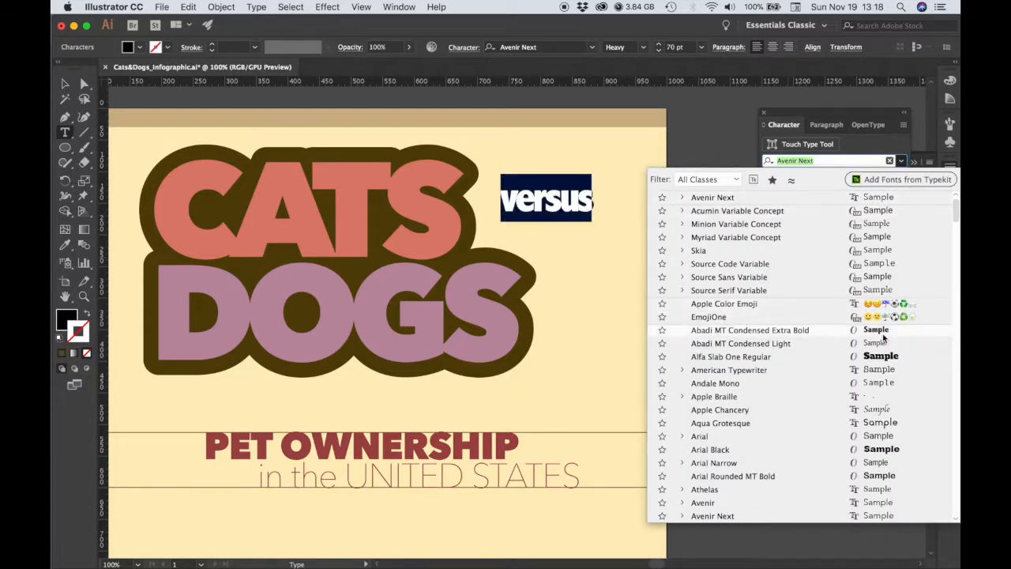
scroll(950, 244, "down", 5)
left_click_drag(950, 243, 958, 372)
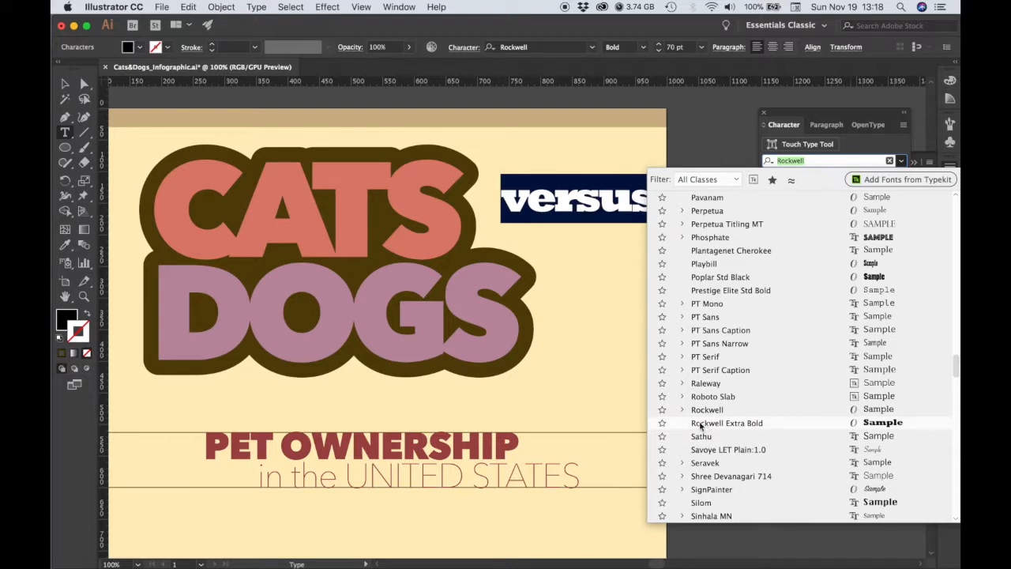
left_click(728, 424)
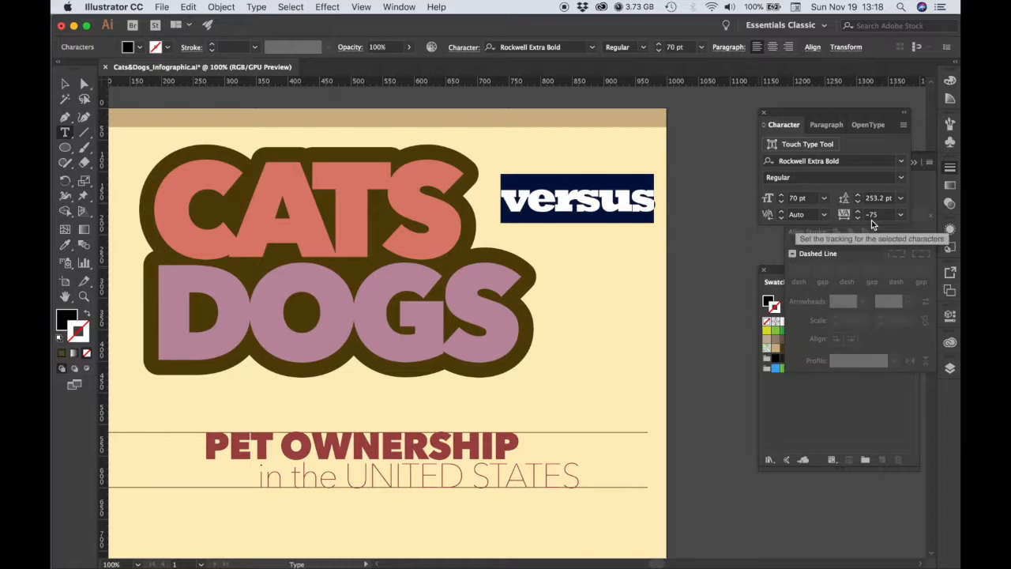
key("Escape")
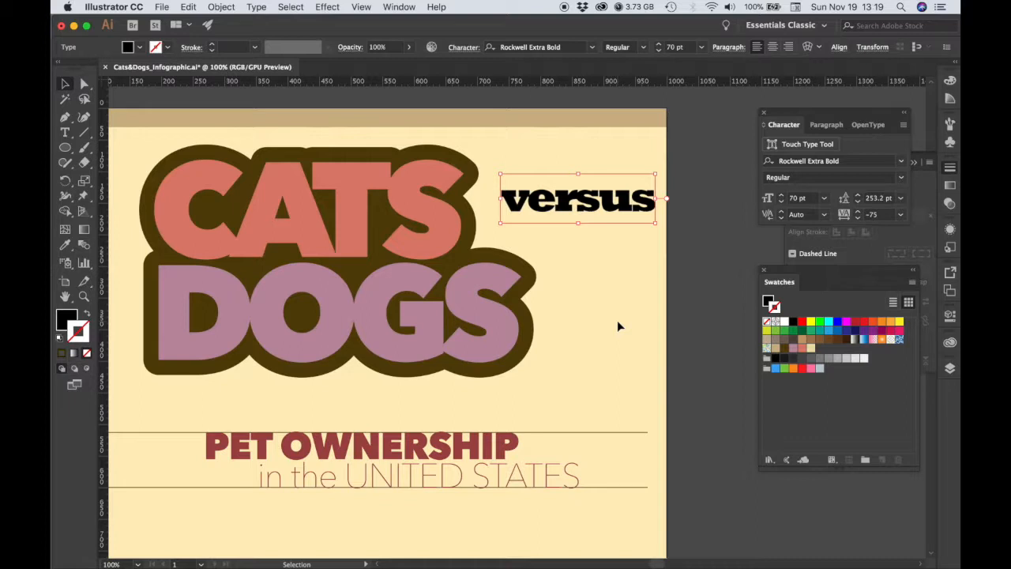
Fill the versus text with the cream colour sampled from the background and save that colour as a swatch.
left_click(64, 245)
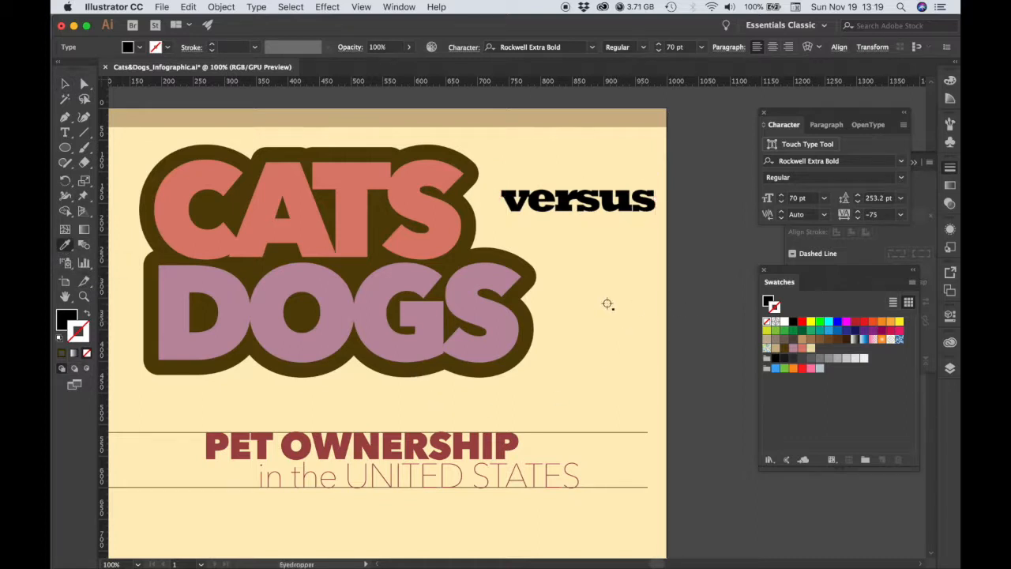
left_click(608, 304)
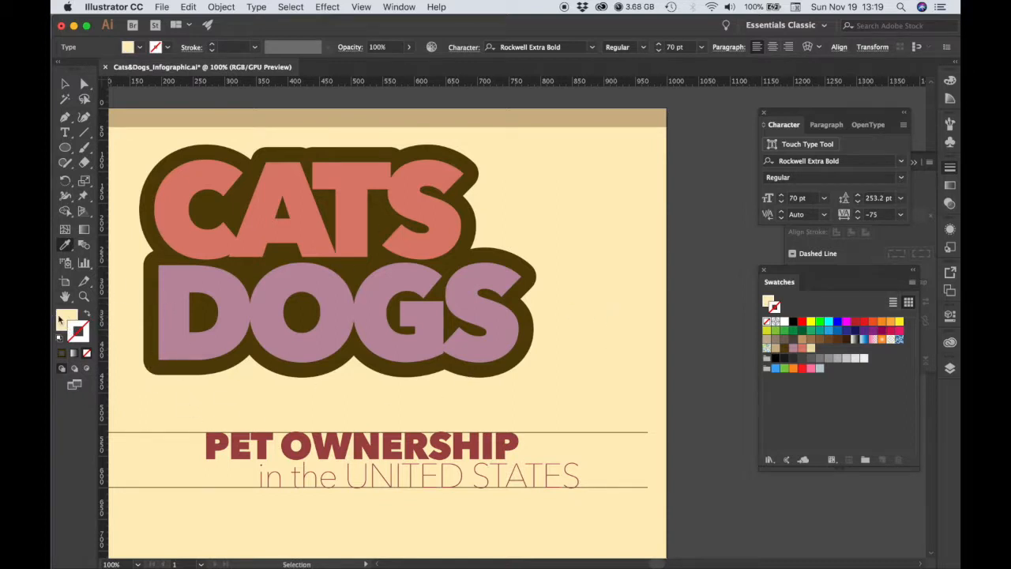
left_click_drag(58, 319, 824, 353)
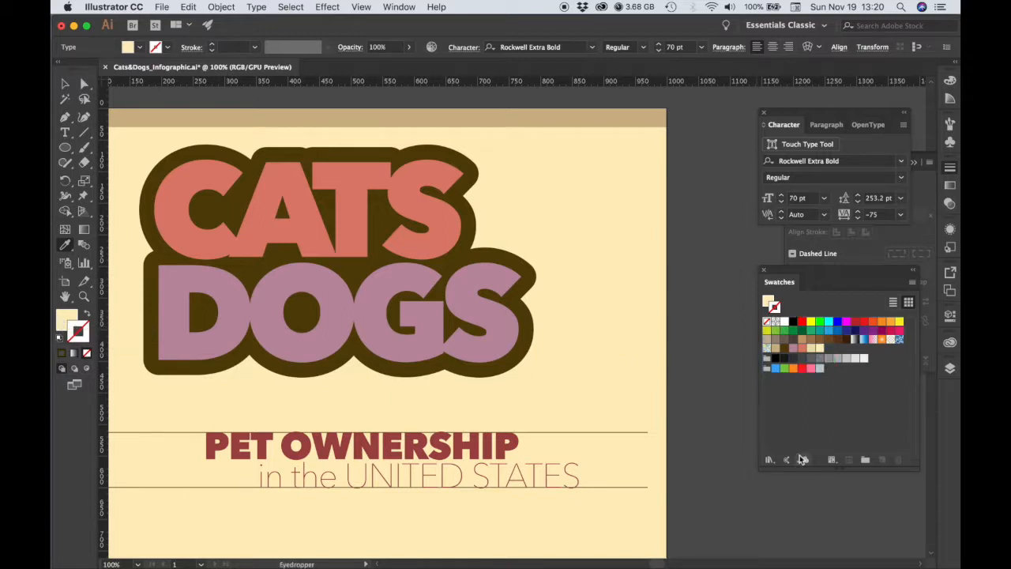
Paste a copy of the cream versus text directly in front of it and fill the copy with the dark brown swatch.
left_click(67, 84)
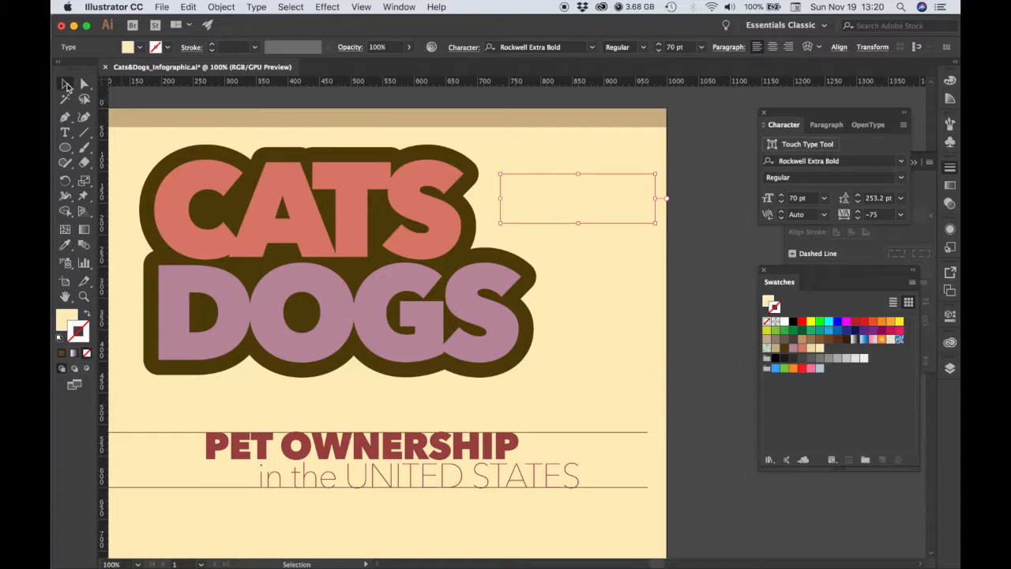
key("super")
left_click(599, 213, "super")
key("super")
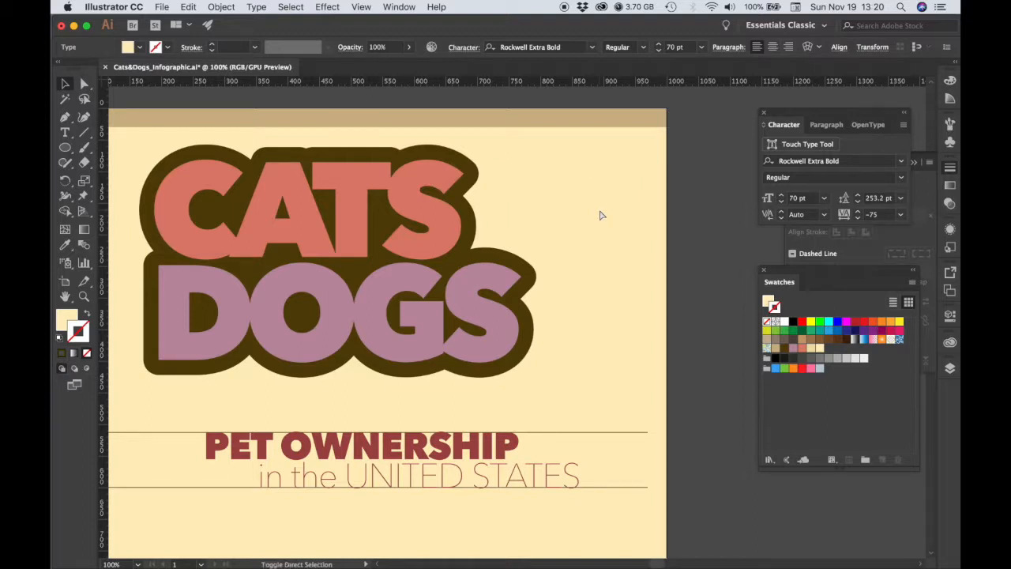
left_click(600, 215, "super")
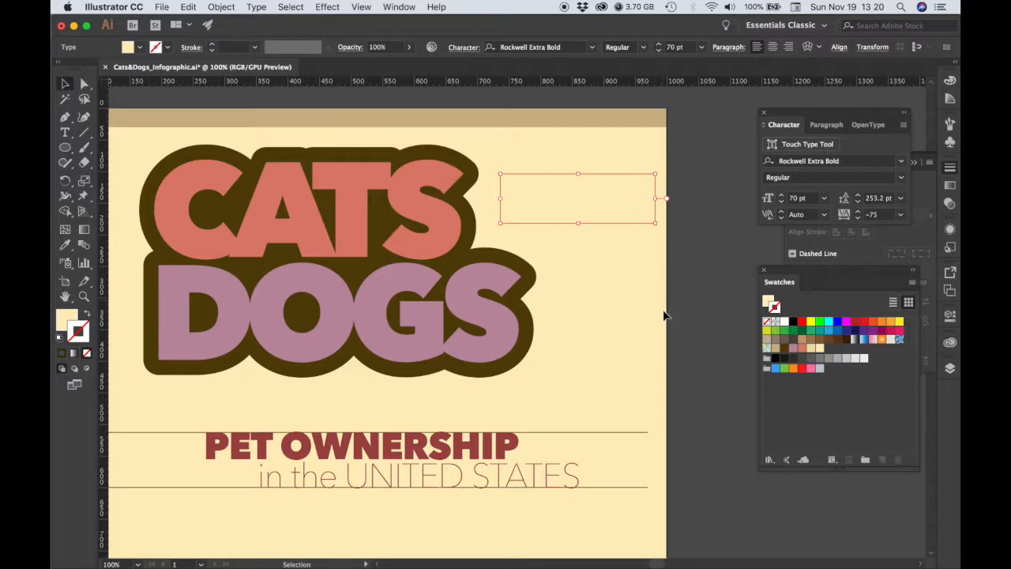
left_click(787, 353)
key("super+z")
mouse_move(785, 349)
left_mouse_down()
mouse_move(191, 346)
mouse_move(68, 316)
left_mouse_up()
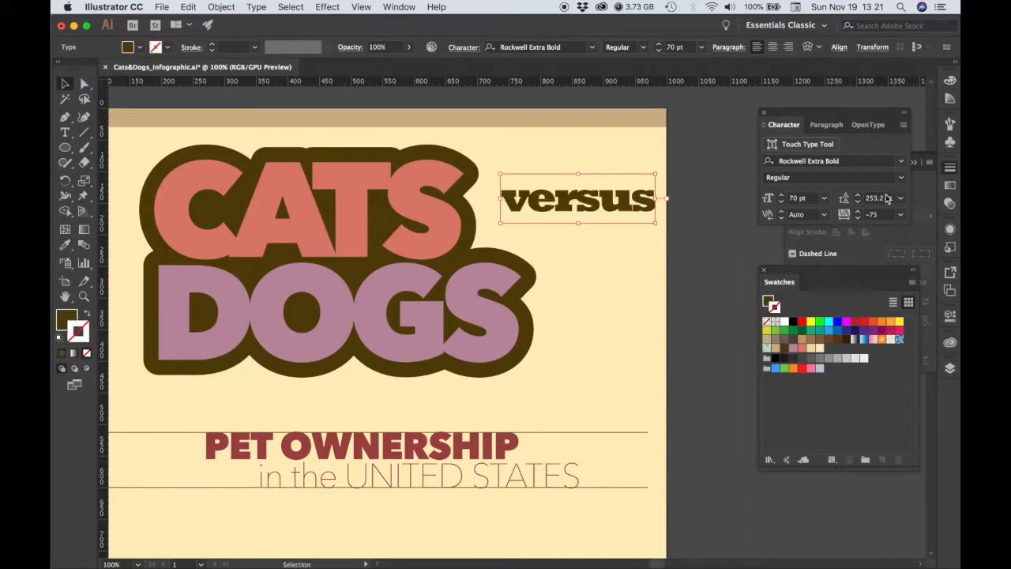
Give the brown versus copy a 21 pt stroke with round caps and round corner joins.
left_click(950, 168)
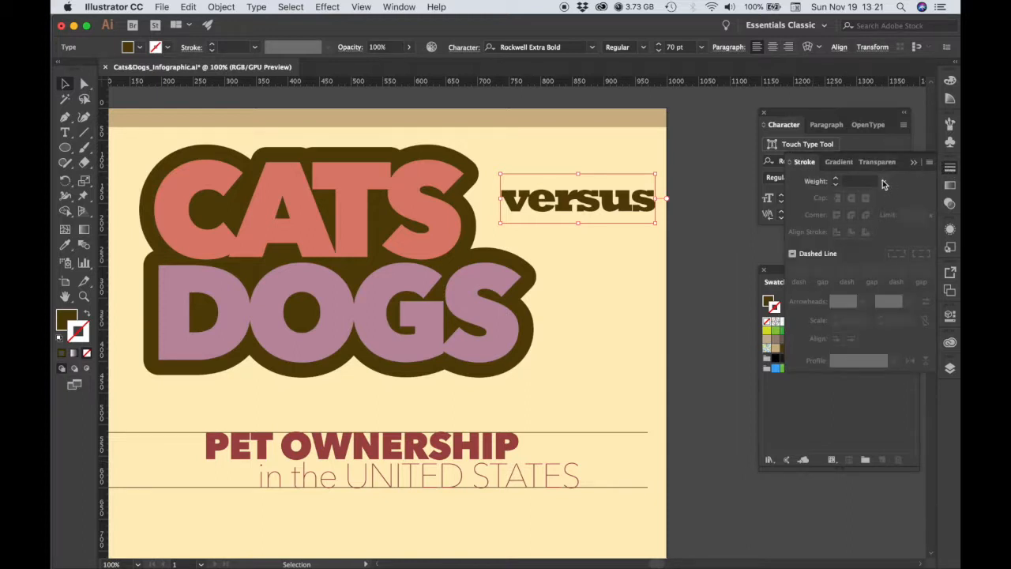
left_click(867, 181)
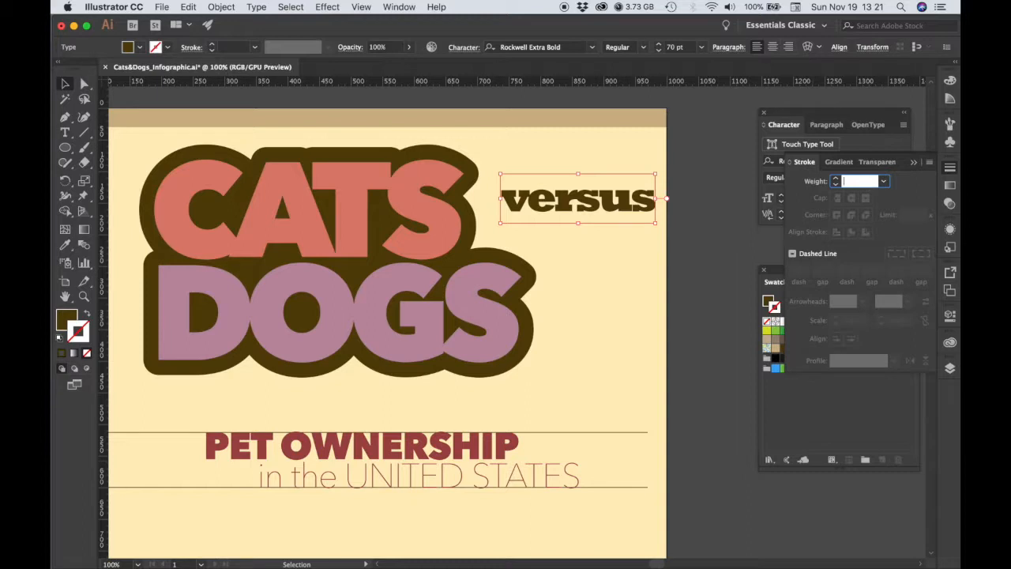
key("Return")
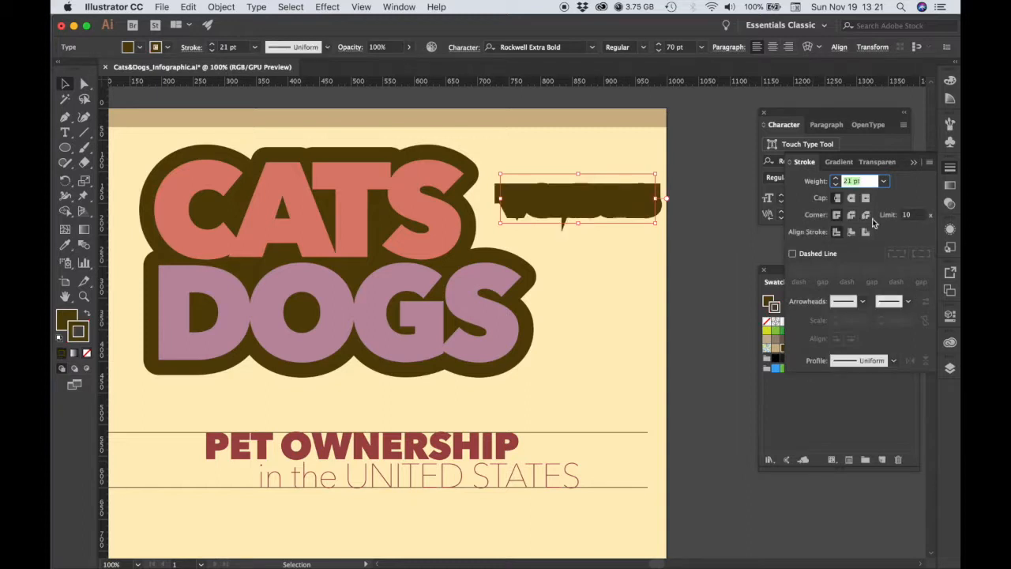
left_click(852, 199)
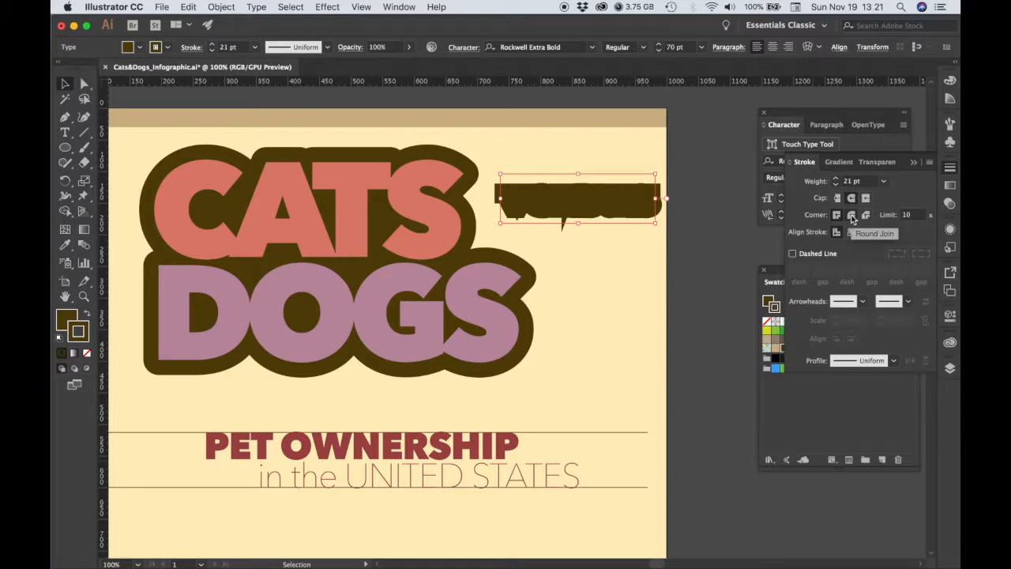
left_click(851, 216)
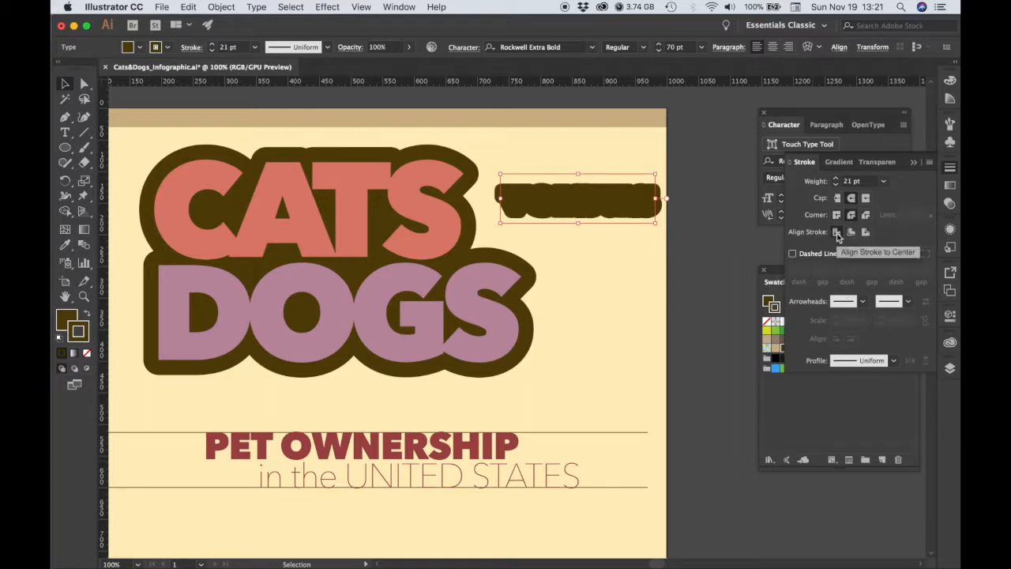
Send the brown stroked versus copy to the back, behind the cream text, and deselect it.
right_click(571, 209)
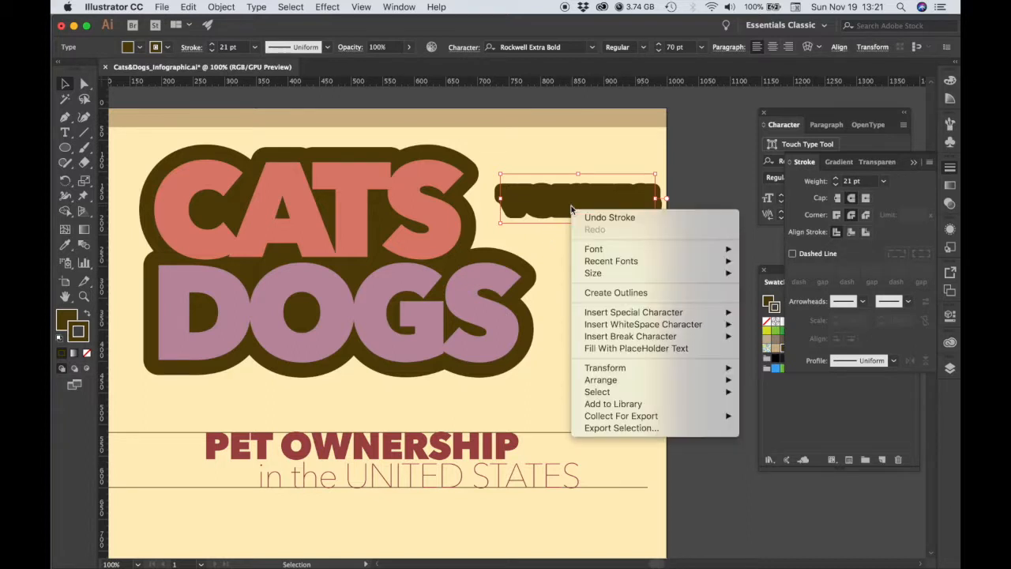
mouse_move(600, 379)
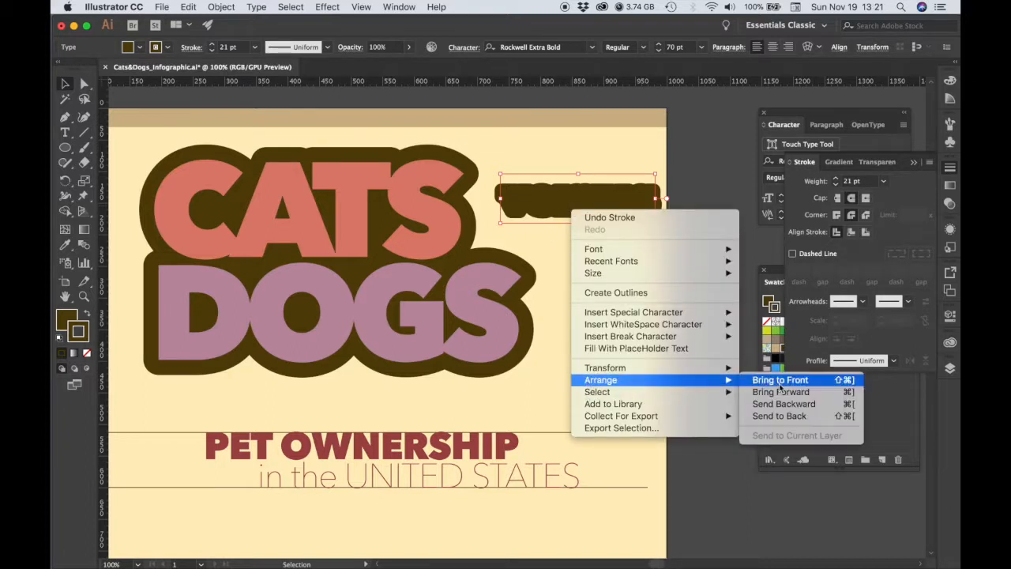
left_click(774, 416)
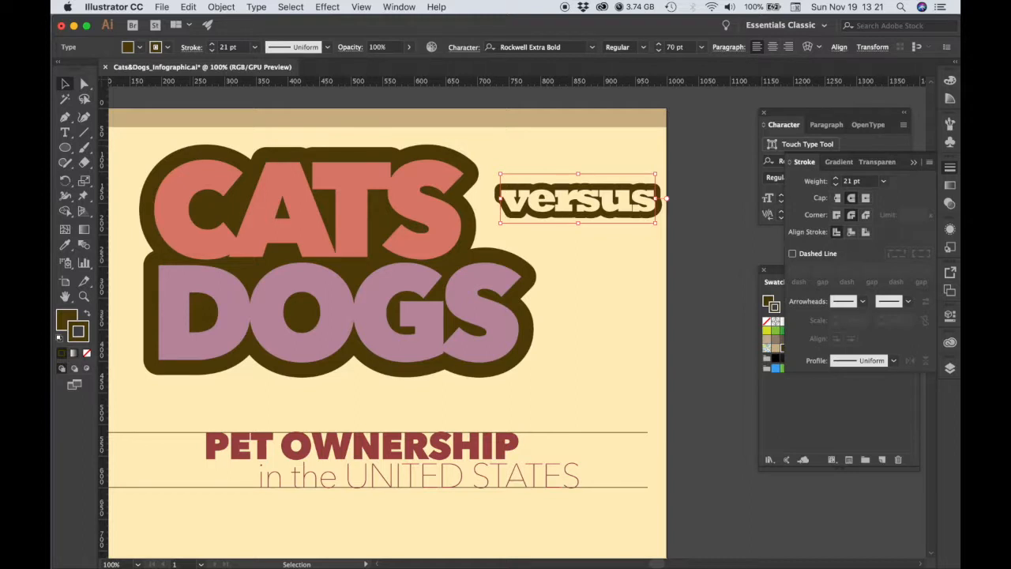
left_click(572, 150)
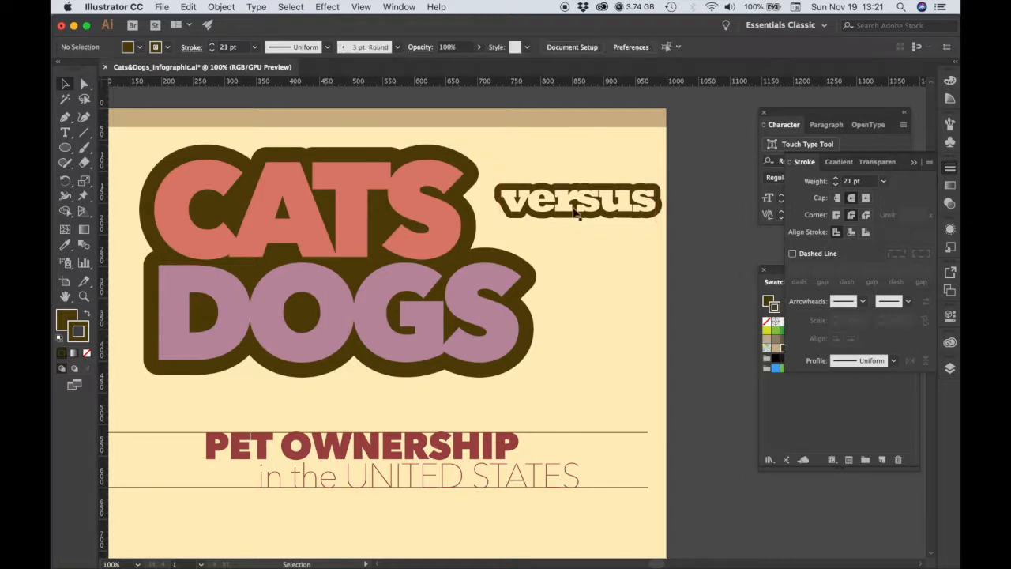
Select both versus text objects and move them down and left into the notch between the final S of CATS and DOGS.
left_click(630, 211)
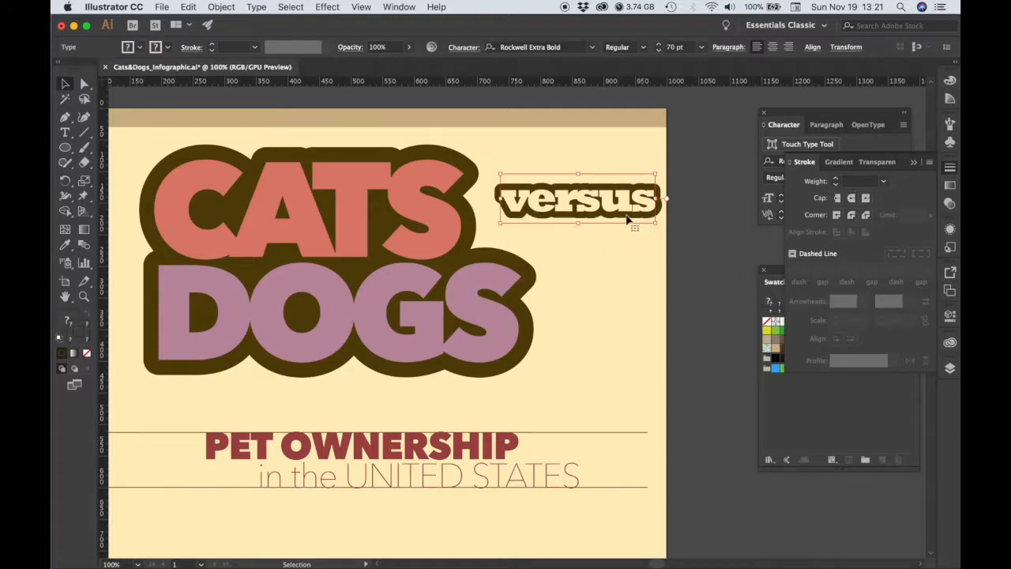
left_click_drag(625, 209, 594, 240)
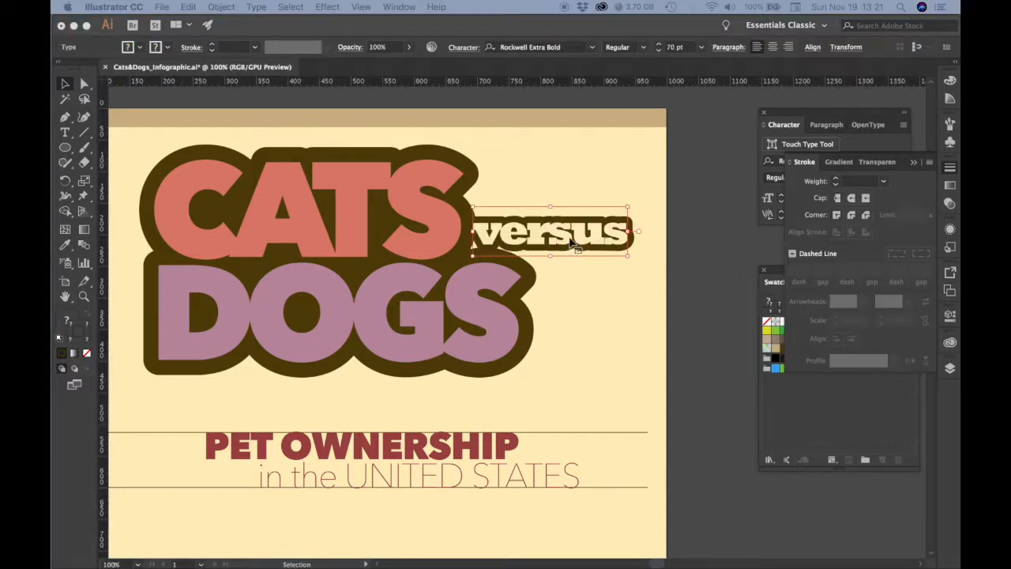
key("Down")
key("Down")
key("Down")
key("Down")
key("Down")
key("Left")
key("Left")
key("Left")
key("Left")
key("Left")
key("Left")
key("Left")
key("Left")
key("Left")
key("Left")
key("Down")
key("Down")
key("Down")
key("Down")
key("Down")
key("Down")
key("Down")
key("Down")
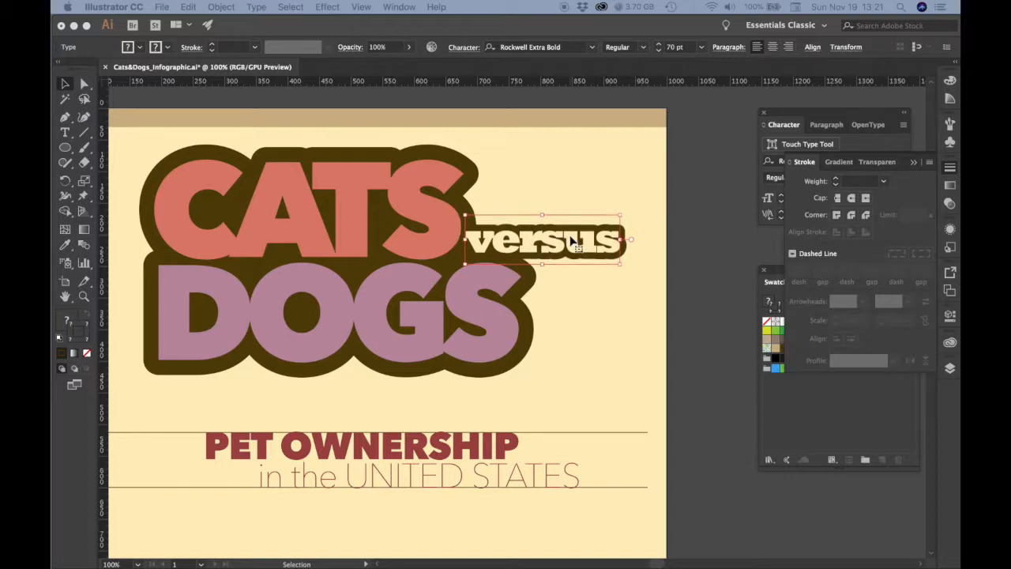
key("Down")
key("Down")
key("Down")
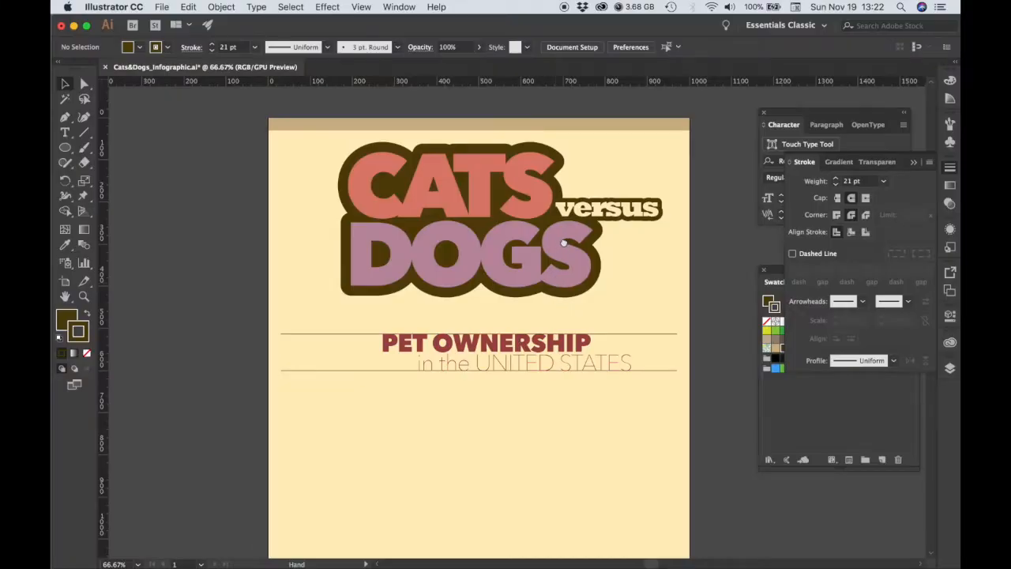
Select all the CATS versus DOGS title pieces, group them and deselect the group.
scroll(555, 300, "right", 2)
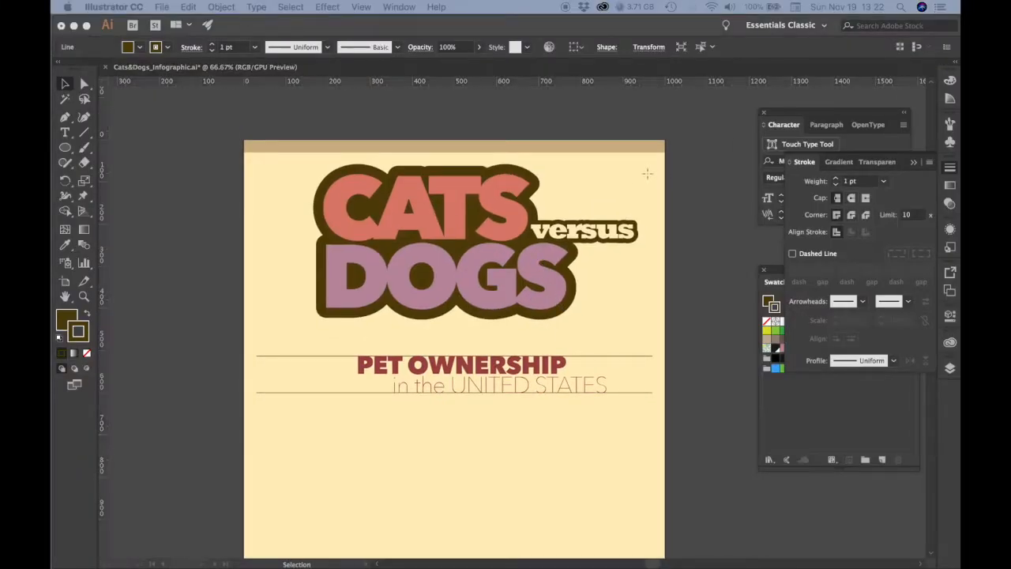
left_click_drag(651, 180, 302, 327)
right_click(427, 227)
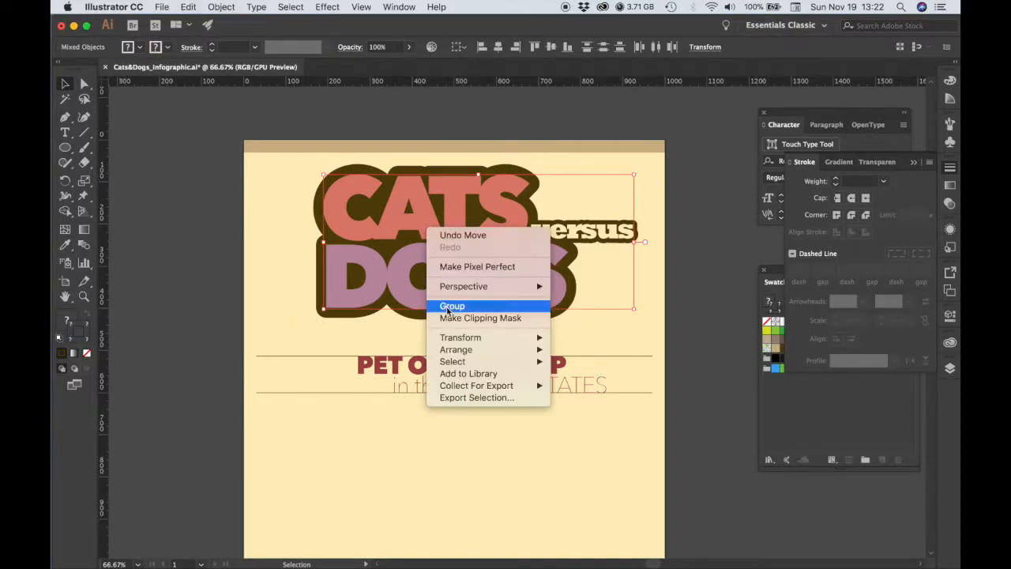
left_click(449, 308)
left_click(585, 309)
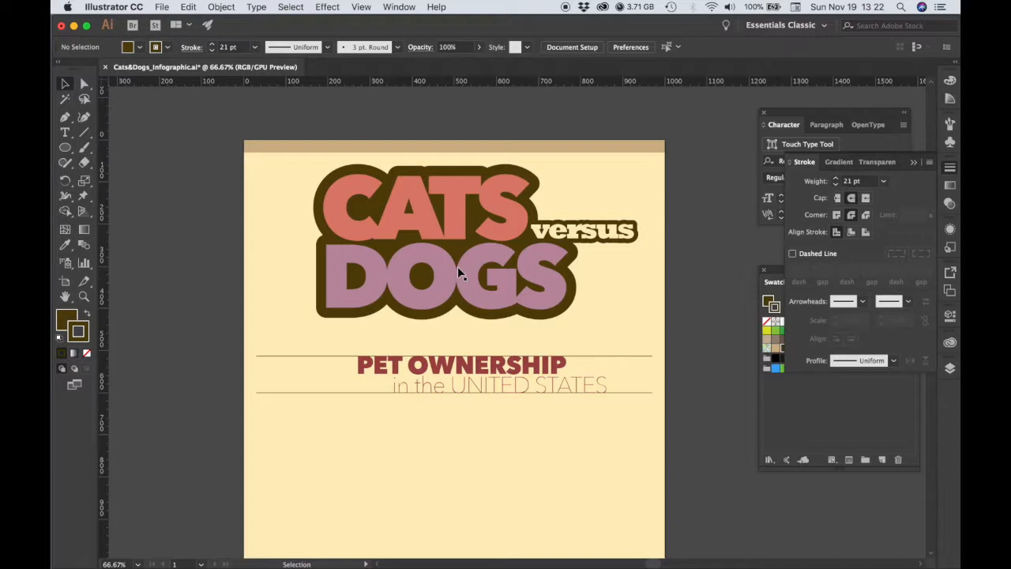
Move the title group down to the left margin above PET OWNERSHIP, and make sure Scale Strokes & Effects is enabled in the General preferences.
left_click_drag(472, 271, 430, 338)
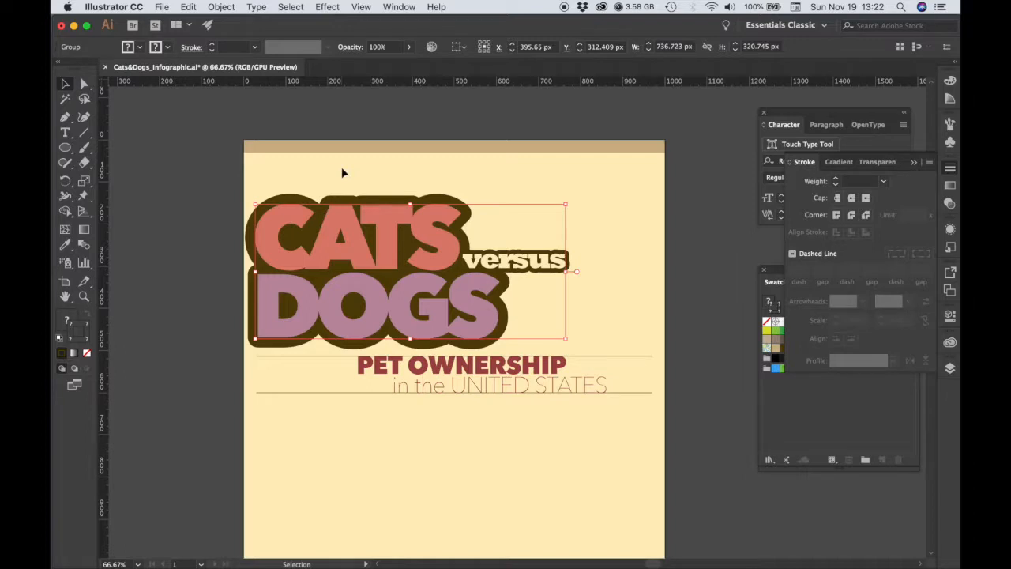
left_click(131, 6)
mouse_move(123, 41)
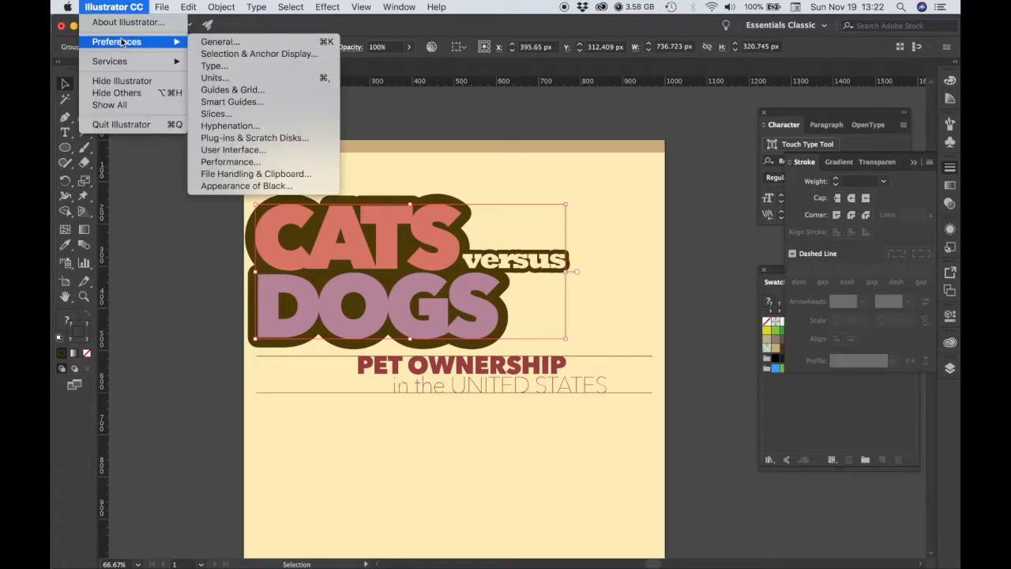
left_click(210, 44)
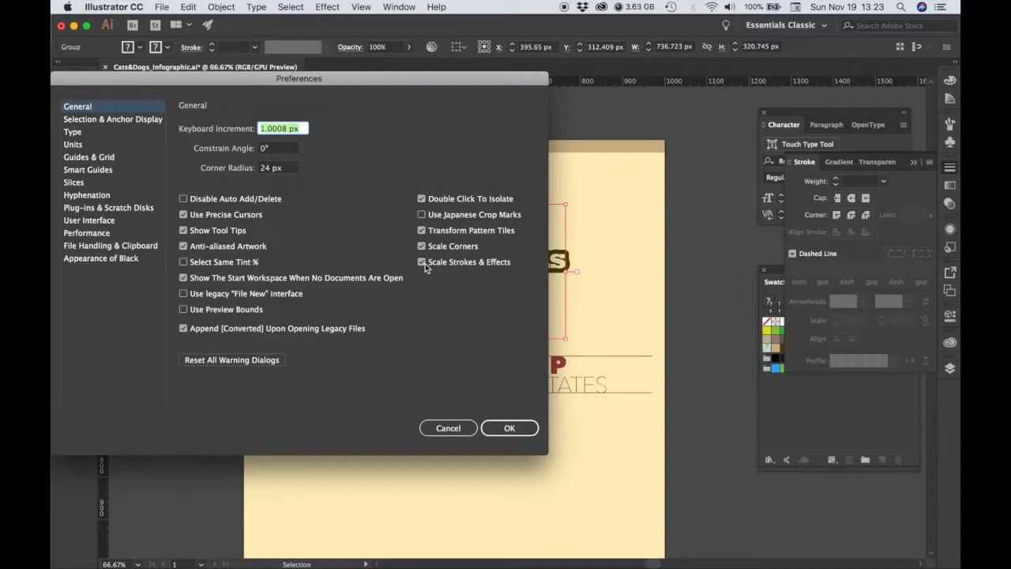
left_click(509, 427)
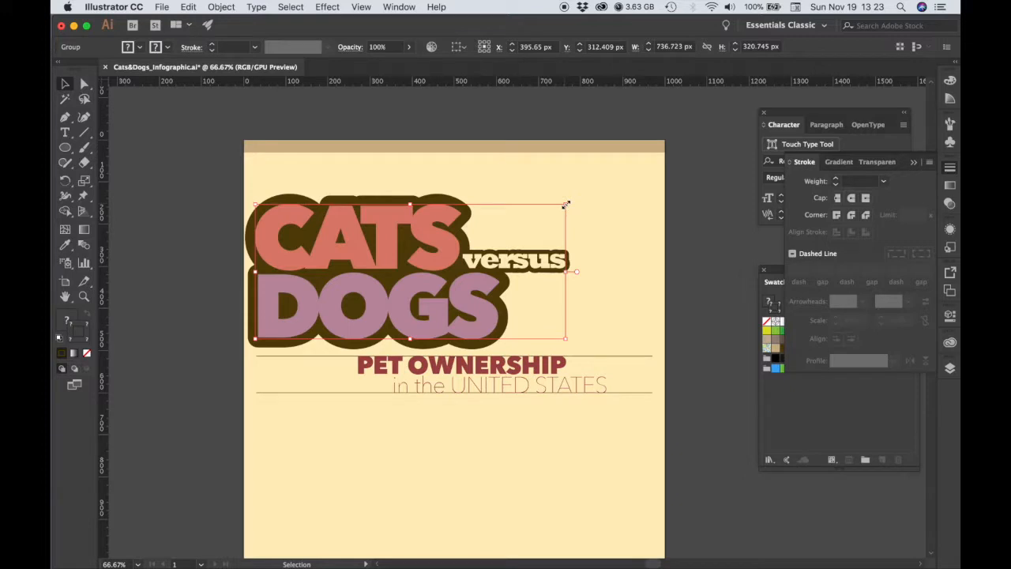
Scale the title group up proportionally to about 858 by 374 px and nudge it right to about X 475 px.
left_click_drag(565, 205, 616, 172)
key("Right")
key("Right")
key("Right")
key("Right")
key("Right")
key("Right")
key("Right")
key("Right")
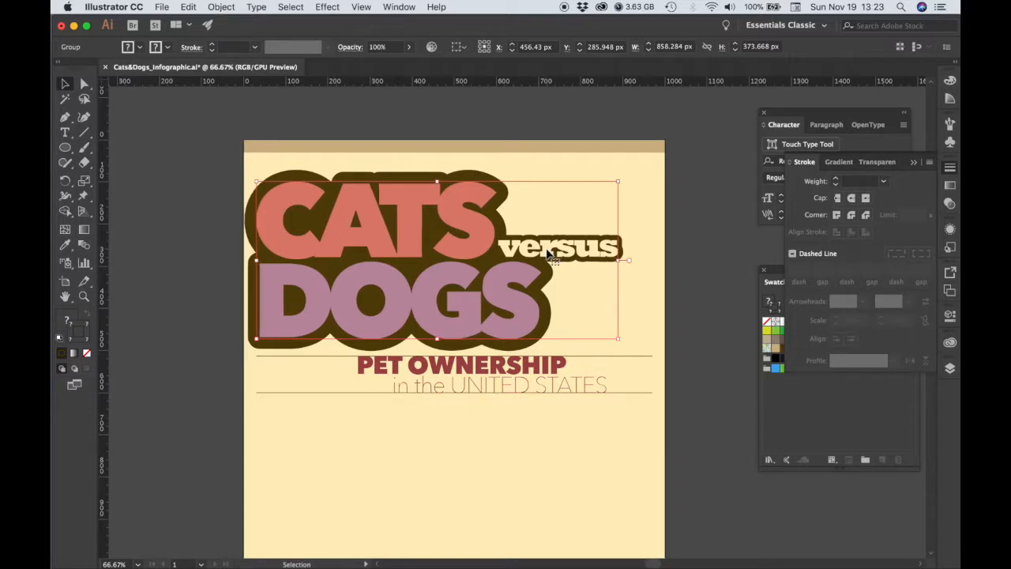
key("Right")
key("Right")
key("Right")
key("Right")
key("Right")
key("Right")
key("Right")
key("Right")
key("Right")
key("Right")
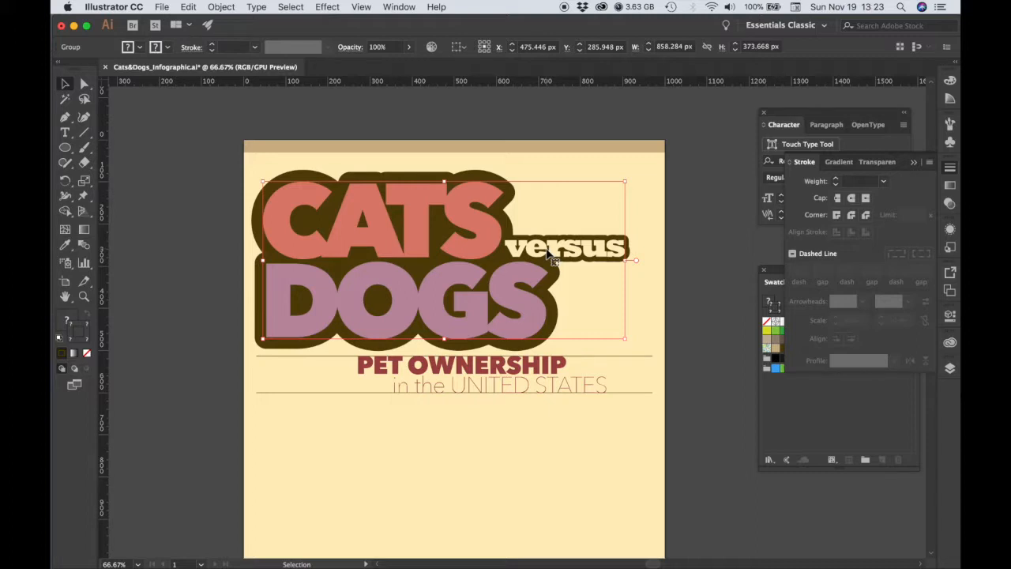
Show the guides and nudge the title group right until the DOGS outline's left edge meets the left margin guide.
key("a")
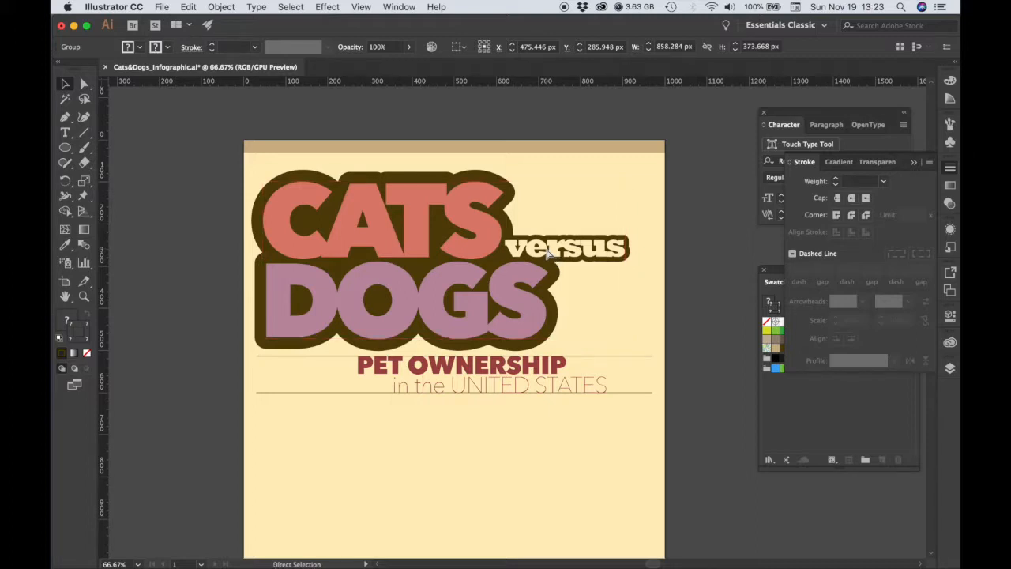
key("super+;")
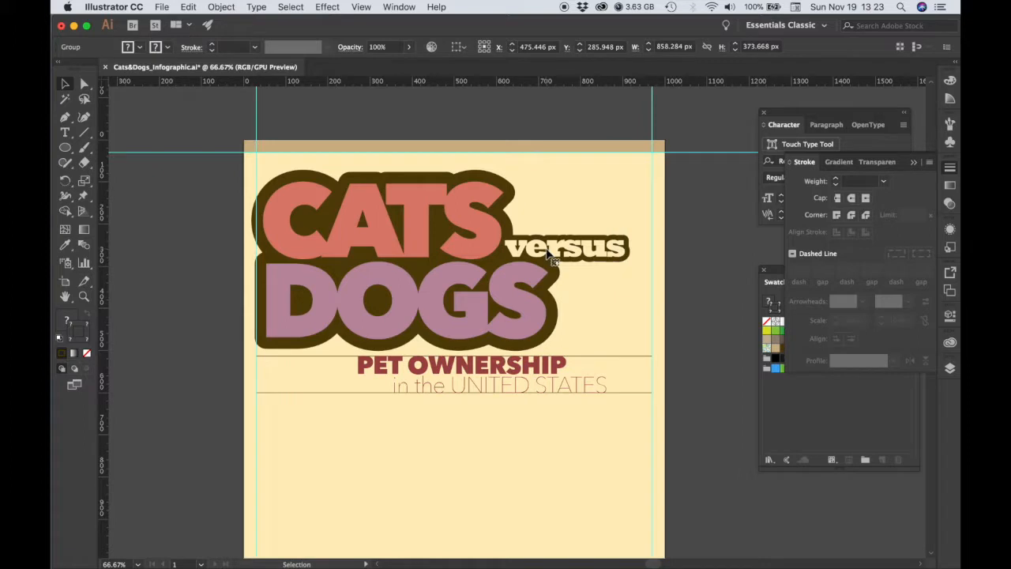
left_click(364, 284, "super")
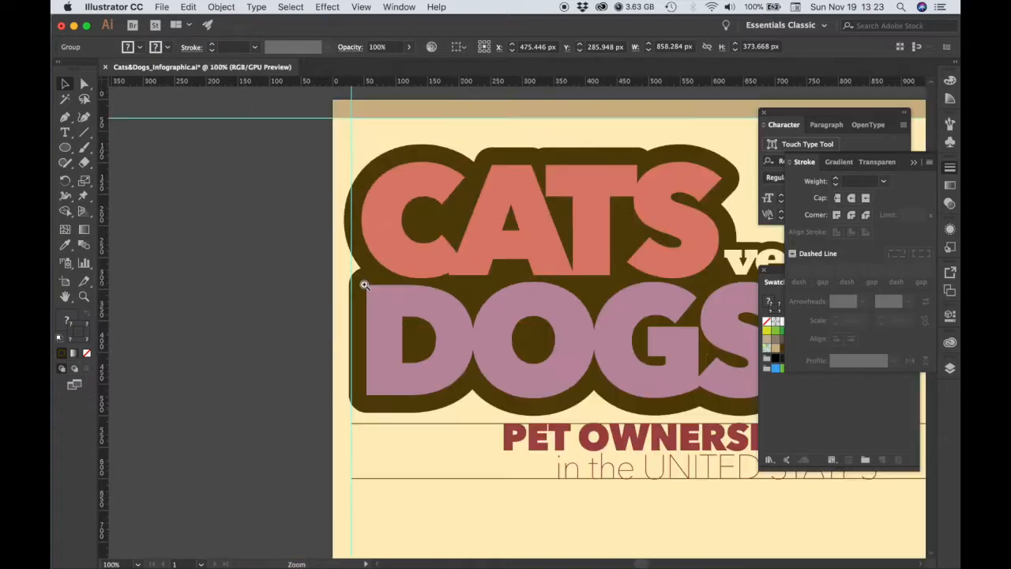
left_click(467, 334, "super")
left_click(467, 340)
key("Right")
key("Right")
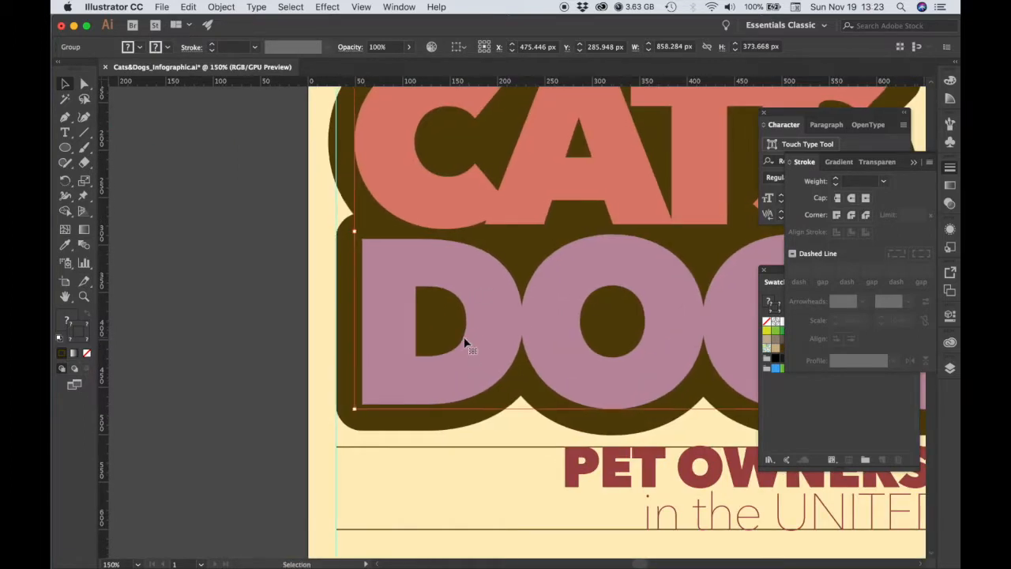
key("Right")
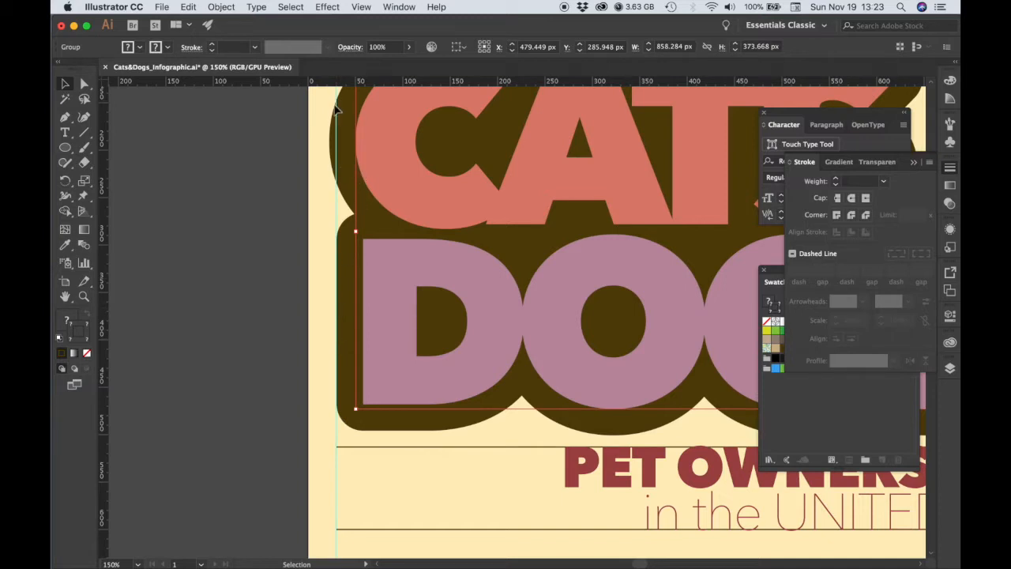
Scale the title group down to about 819 by 357 px, raise it slightly above the upper subtitle rule and deselect it.
left_click_drag(631, 189, 471, 271)
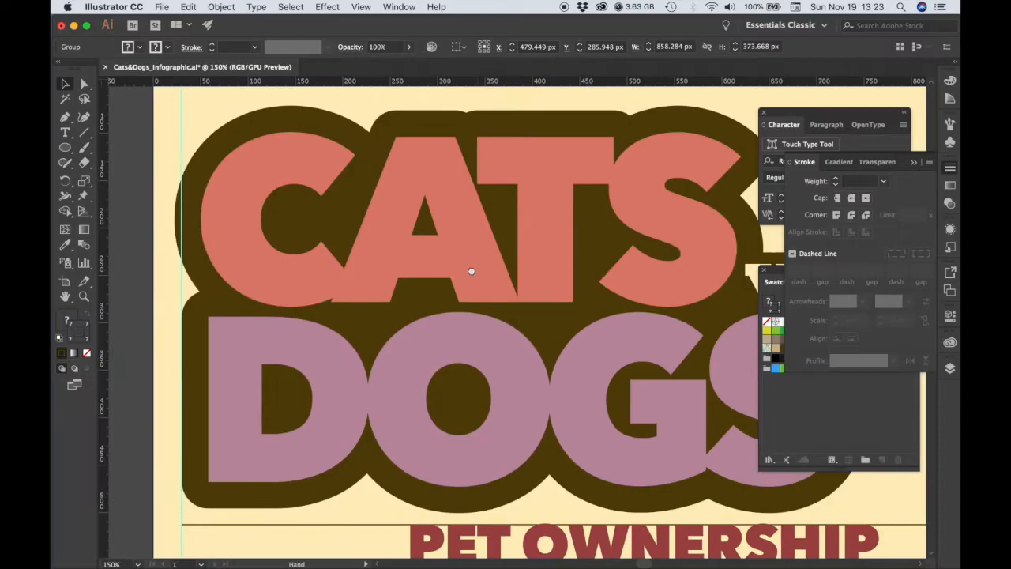
key("super+minus")
key("super+minus")
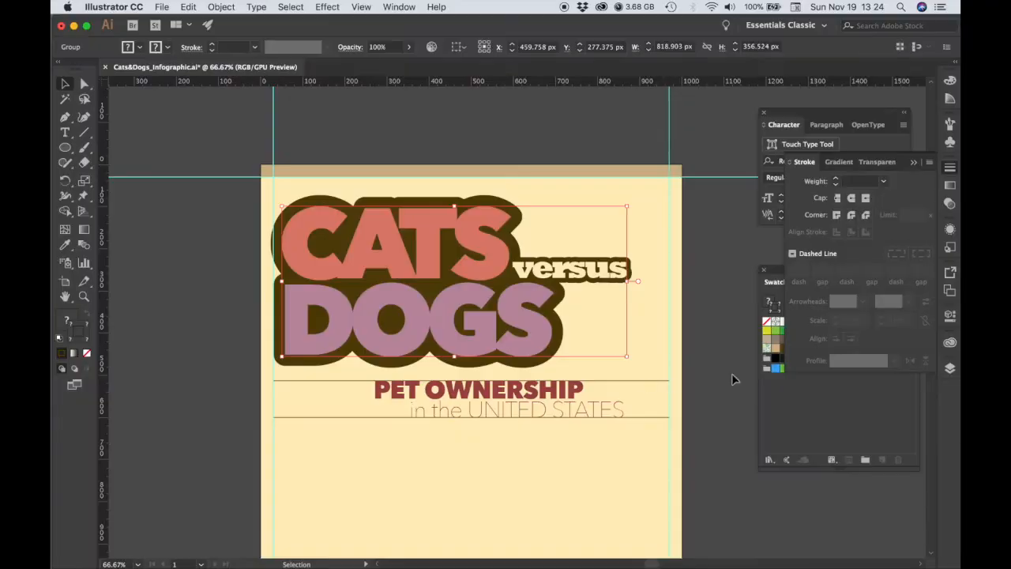
left_click(690, 374)
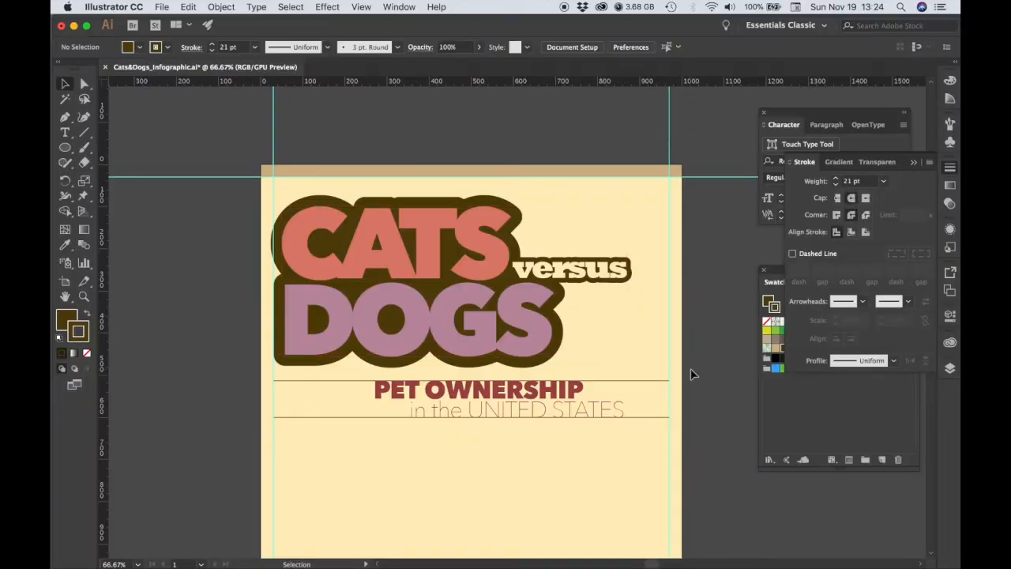